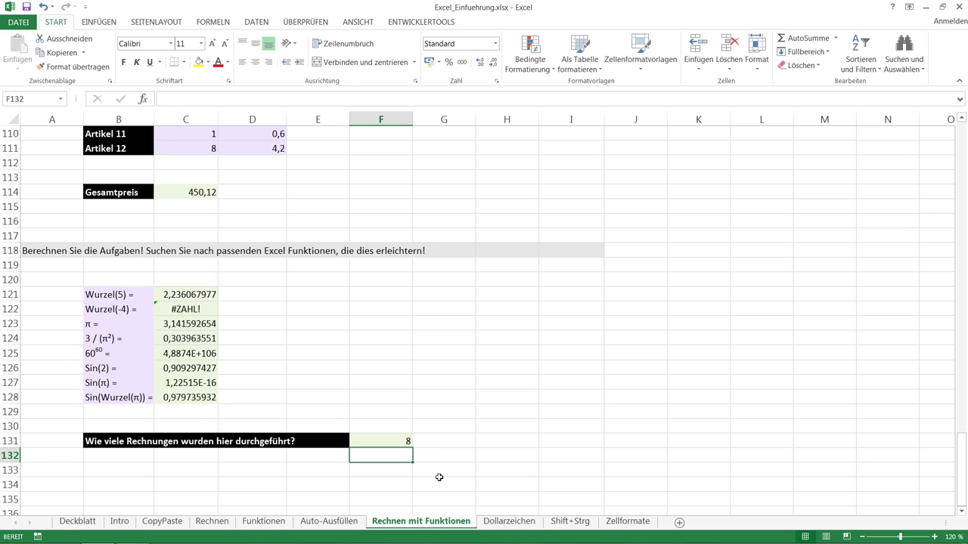
- Go to the Dollarzeichen worksheet
click(534, 527)
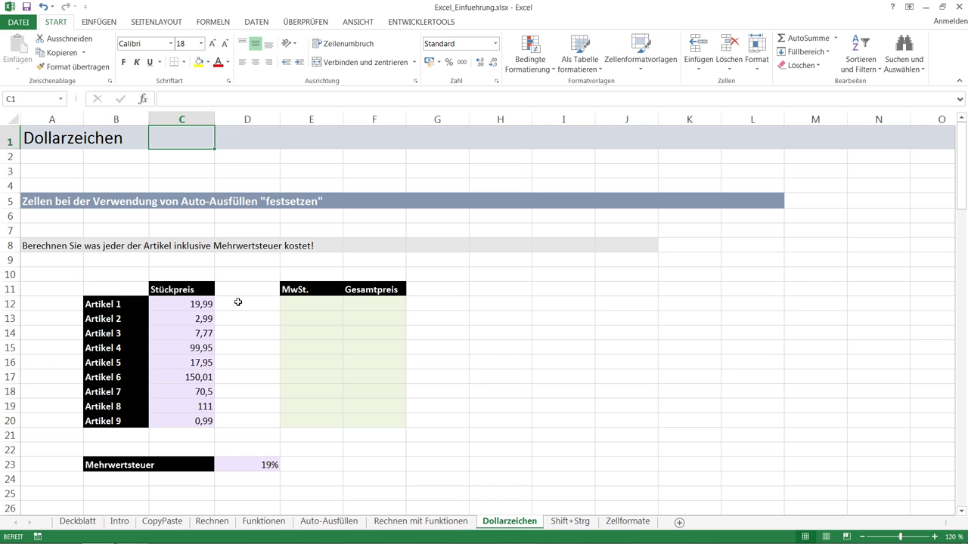
- Enter =C12*D23 in E12 and fill it down to E20, giving 3,7981 then zeros and #WERT!
click(303, 303)
text(=)
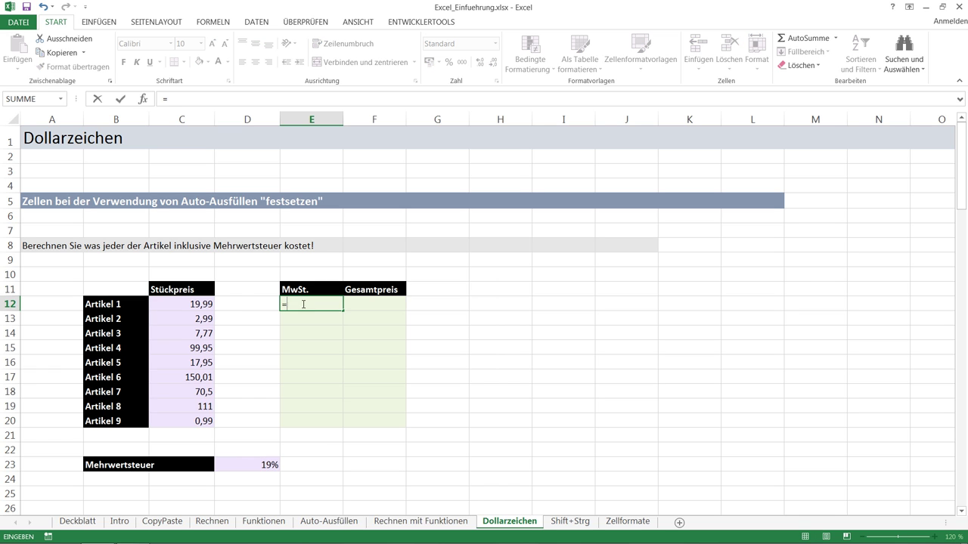
click(182, 304)
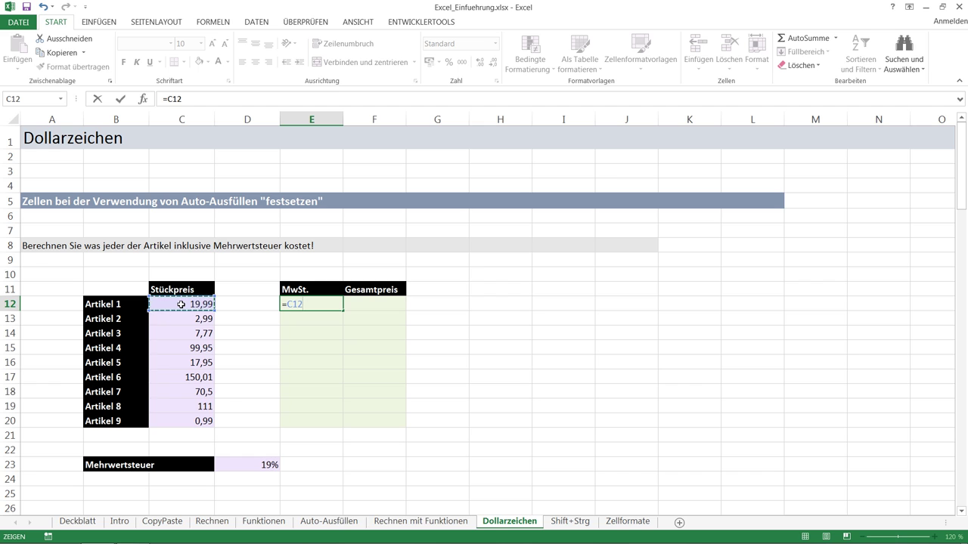
text(*)
click(267, 465)
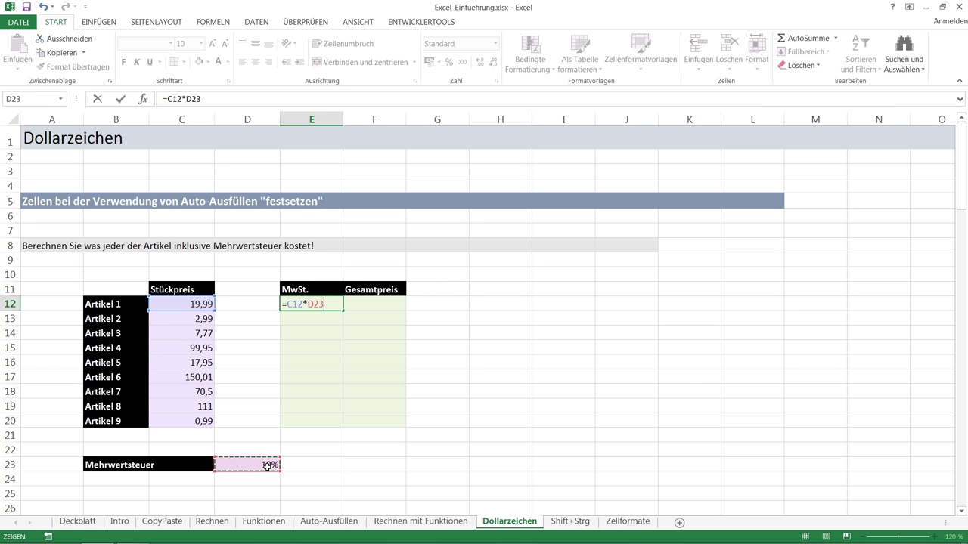
key(Return)
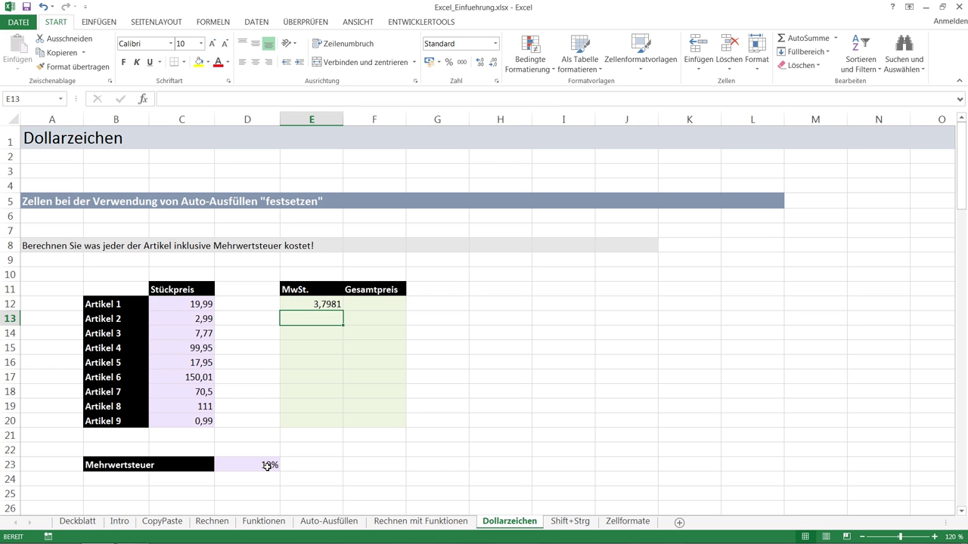
click(323, 304)
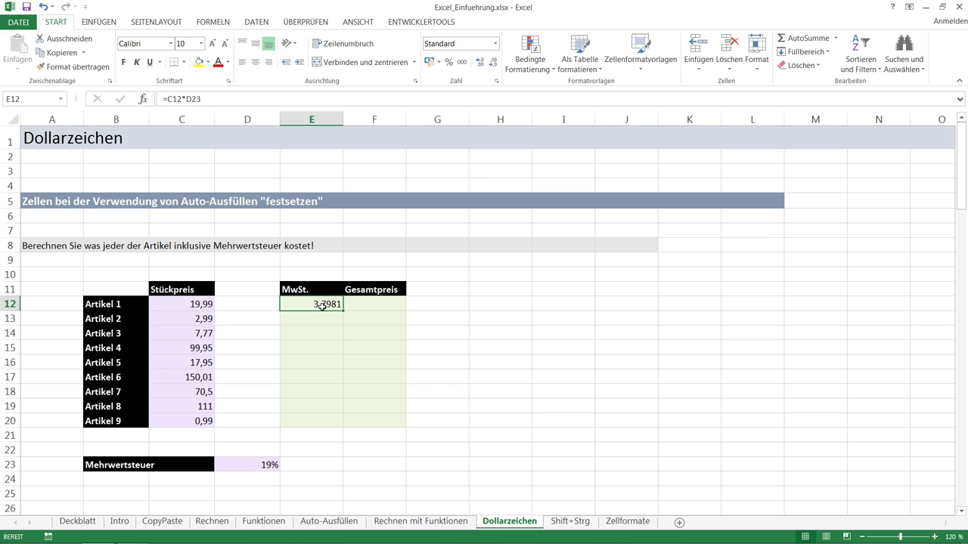
drag(343, 310, 336, 423)
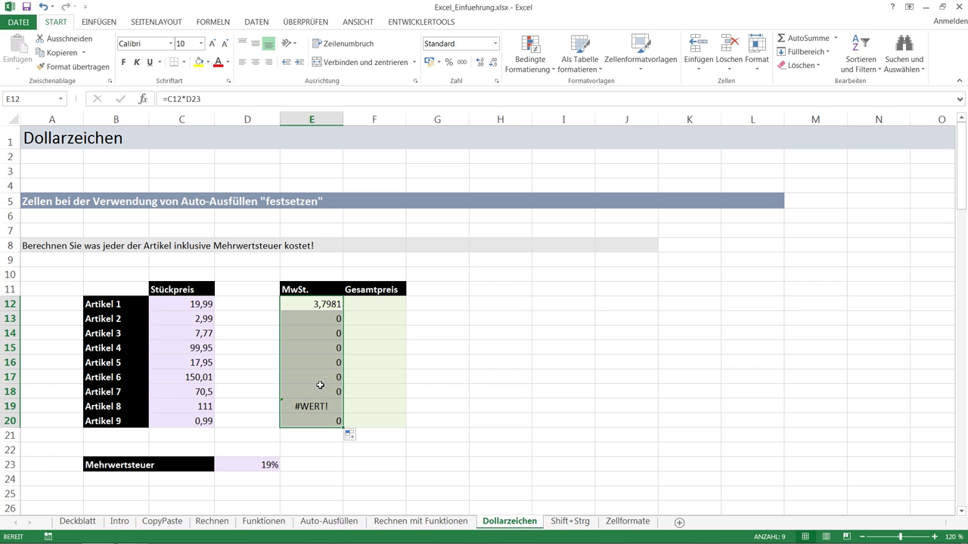
- Check the unit prices in C12–C14, then open E12's =C12*D23 formula for editing
click(330, 303)
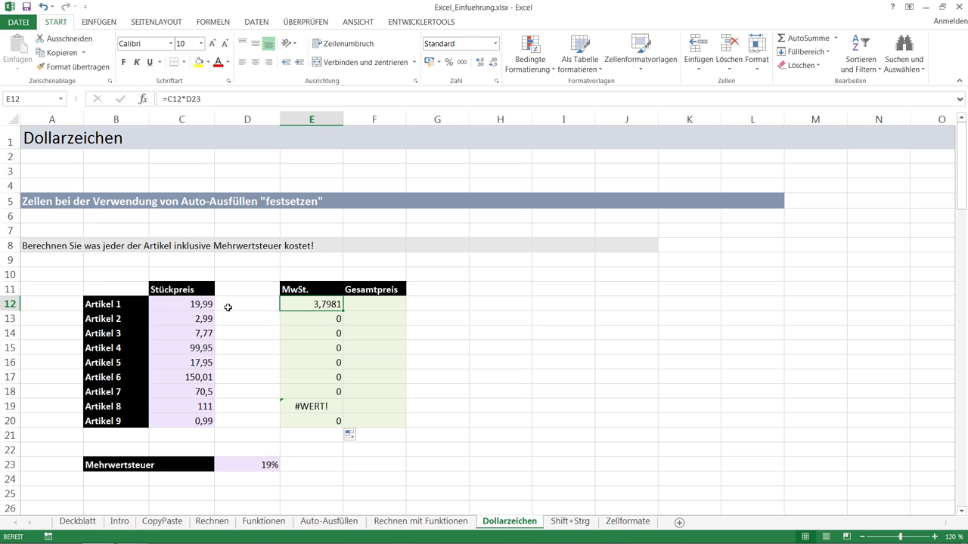
click(205, 303)
click(199, 322)
click(199, 330)
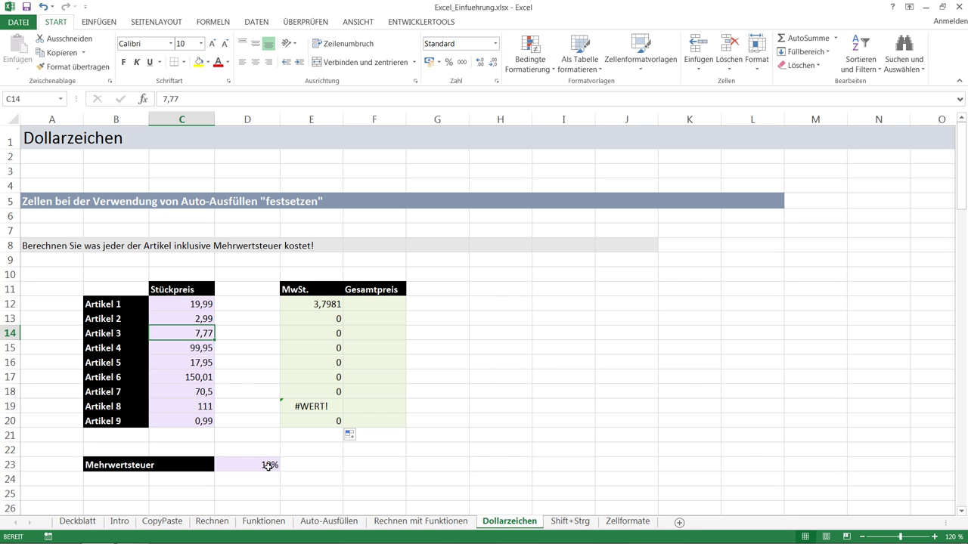
click(335, 303)
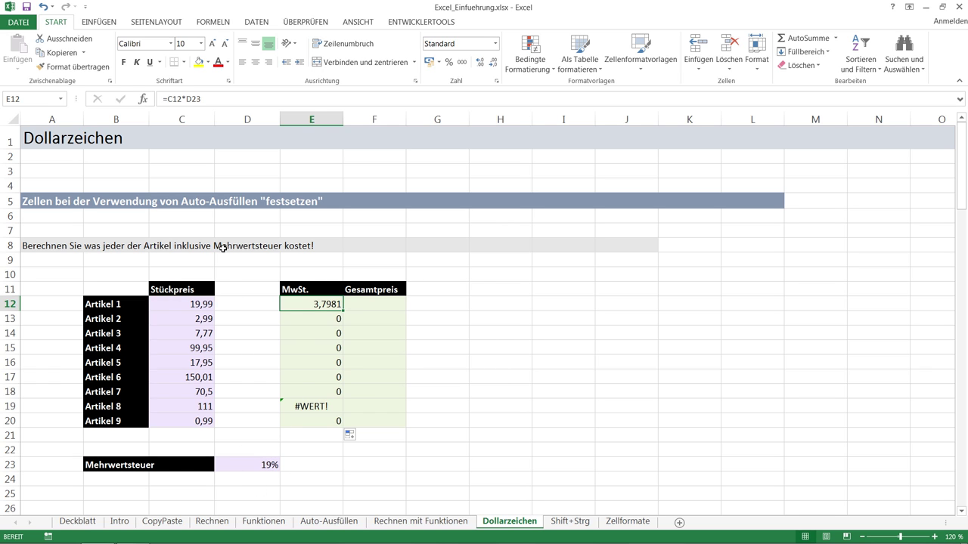
double_click(335, 304)
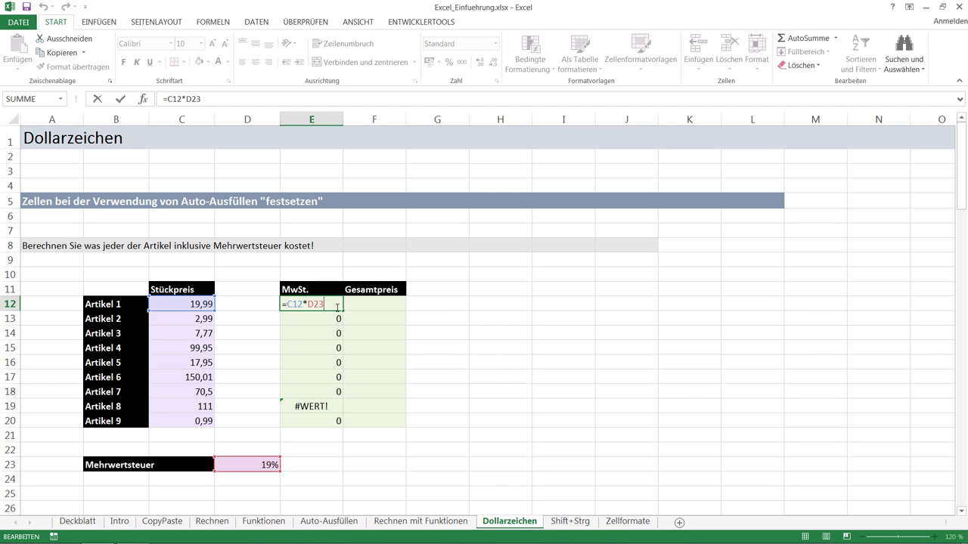
- Change E12 to =C12*D$23 and refill to E20, giving VAT 0,5681 through 0,1881
click(314, 304)
text($)
key(ctrl+Return)
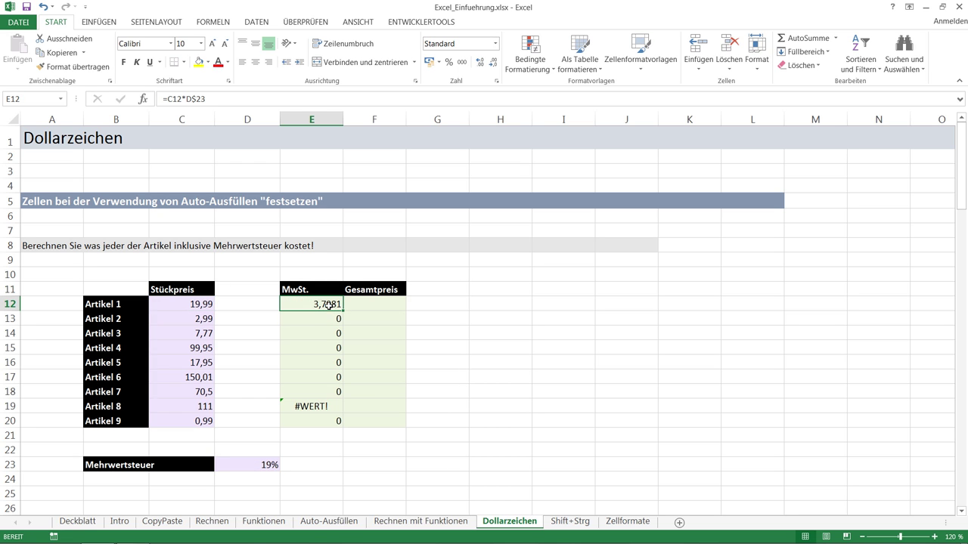
drag(342, 311, 342, 427)
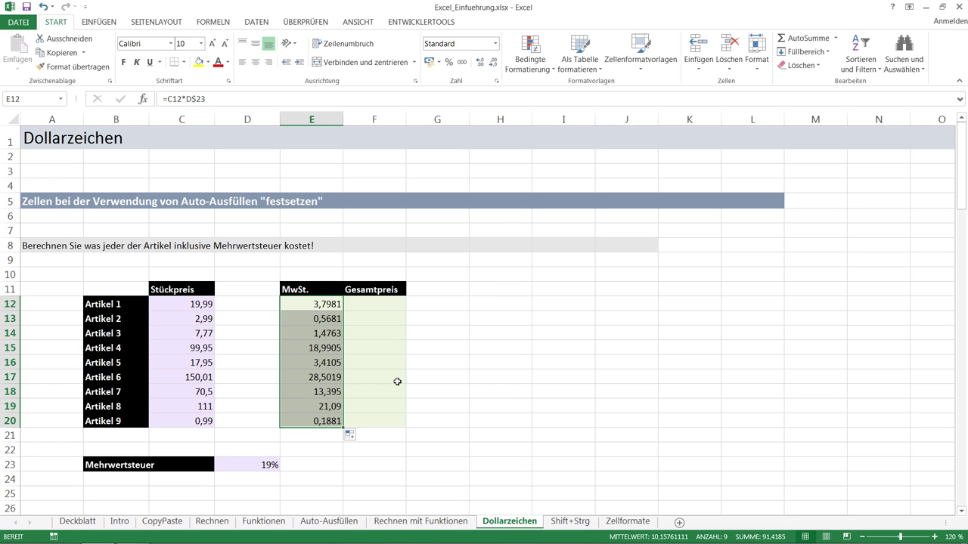
- Enter =C12+E12 in F12 and fill it to F20, giving totals 23,7881 through 1,1781
click(373, 305)
text(=)
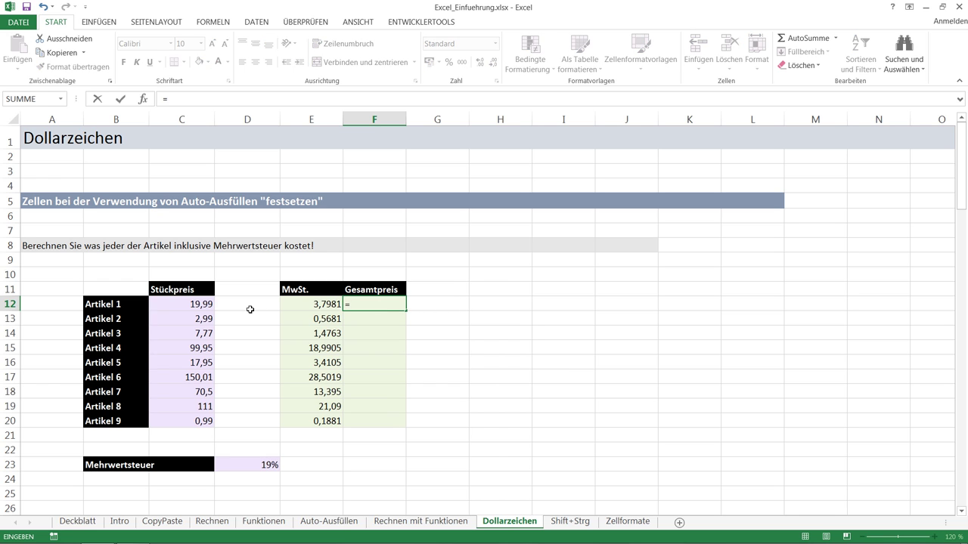
click(194, 303)
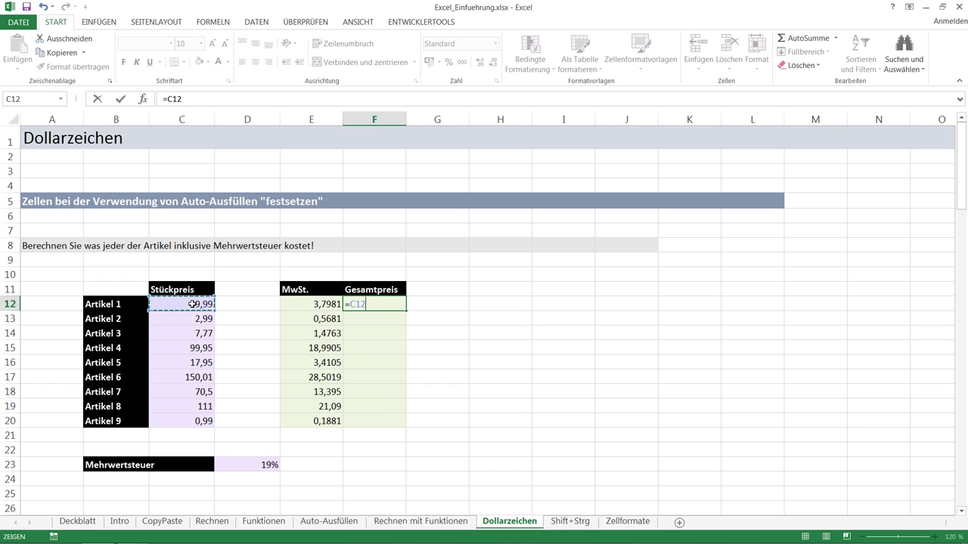
text(+)
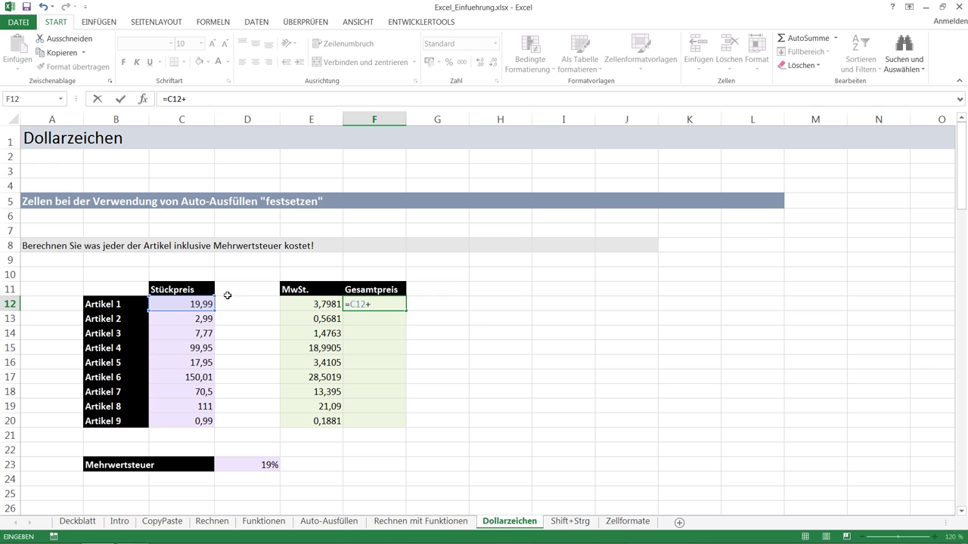
click(312, 304)
key(Return)
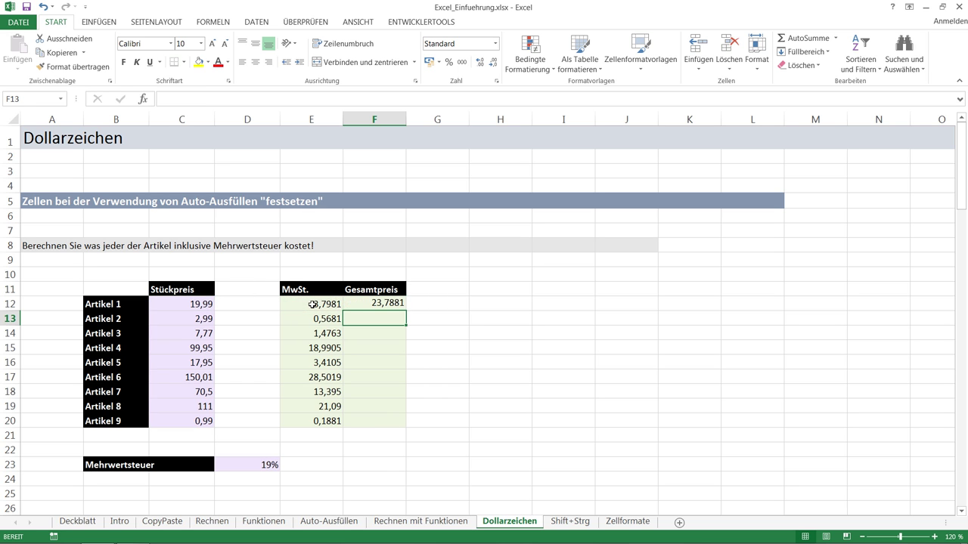
click(374, 304)
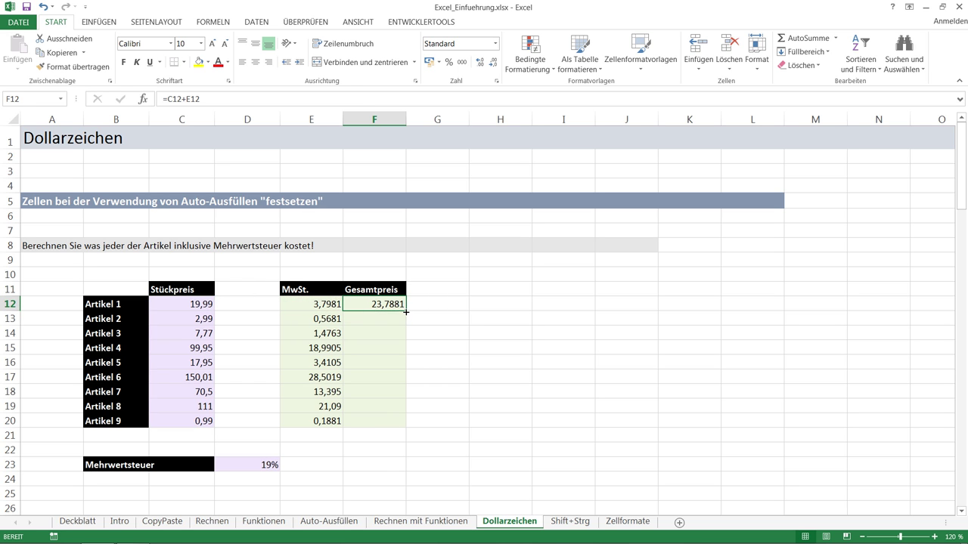
drag(406, 313, 397, 427)
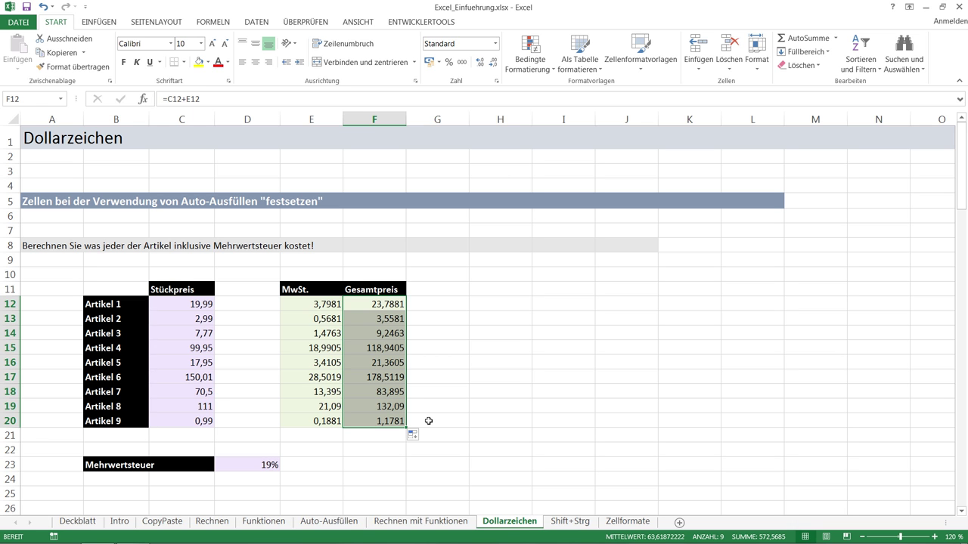
key(Down)
key(Down)
key(Down)
key(Down)
key(Down)
key(Down)
key(Down)
key(Down)
key(Down)
key(Down)
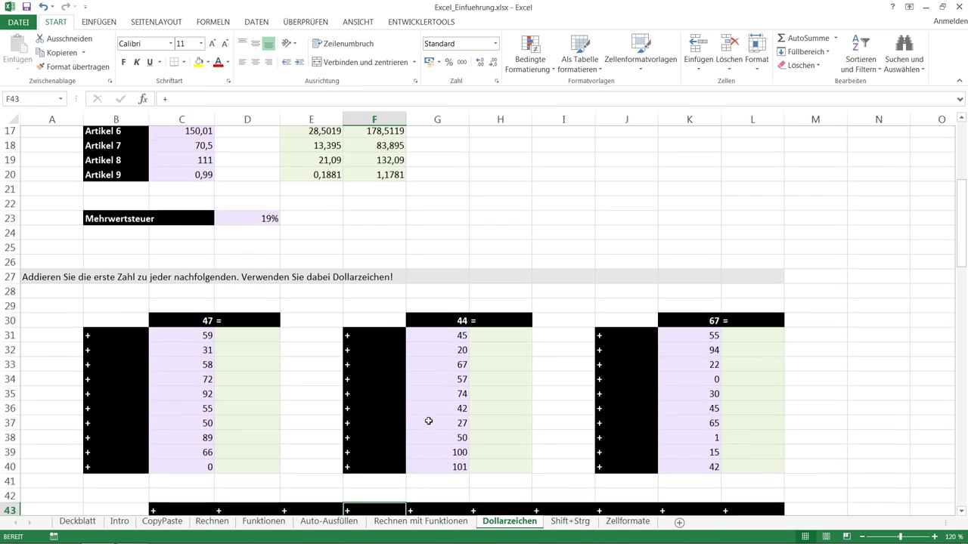
key(Down)
key(Down)
key(Down)
key(Down)
key(Down)
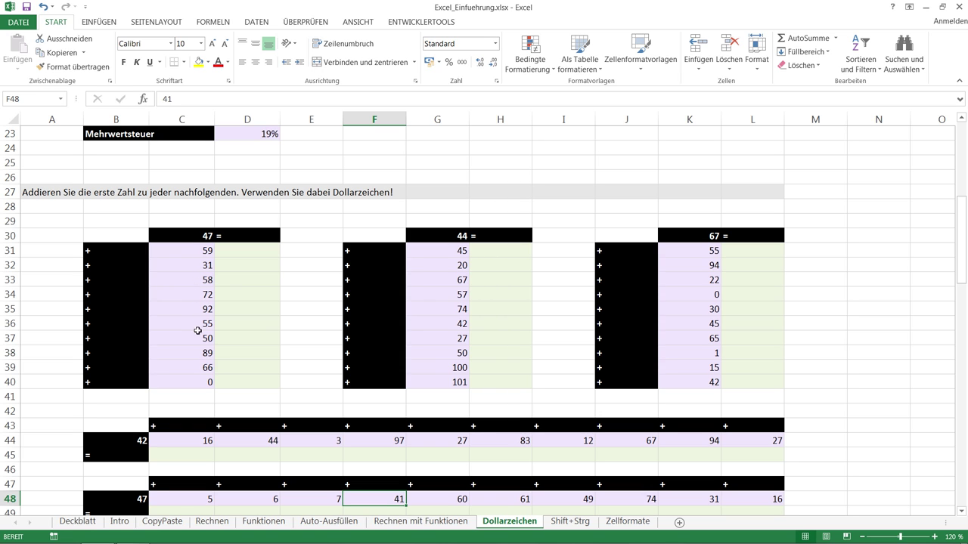
- Enter =C31+C$30 in D31 so it adds the header 47 to 59, showing 106
click(244, 250)
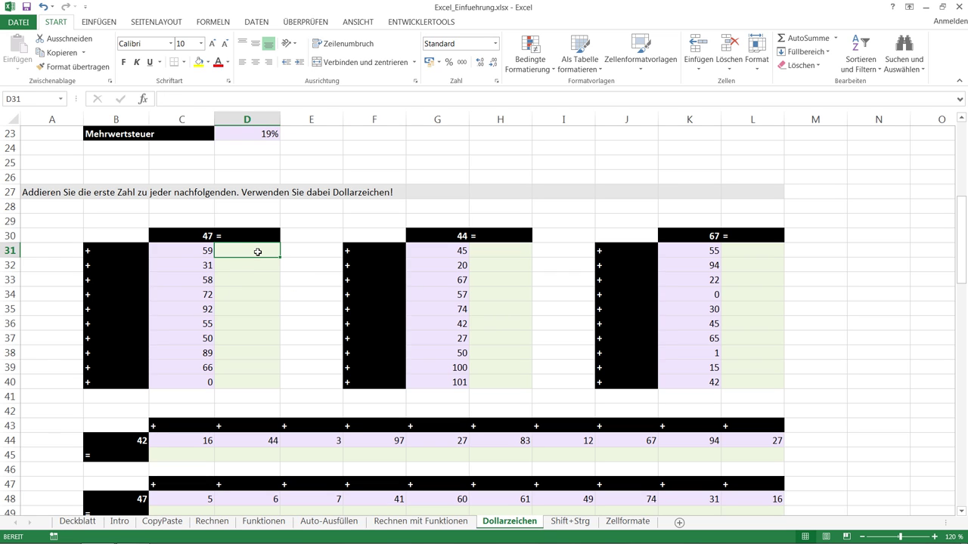
text(=)
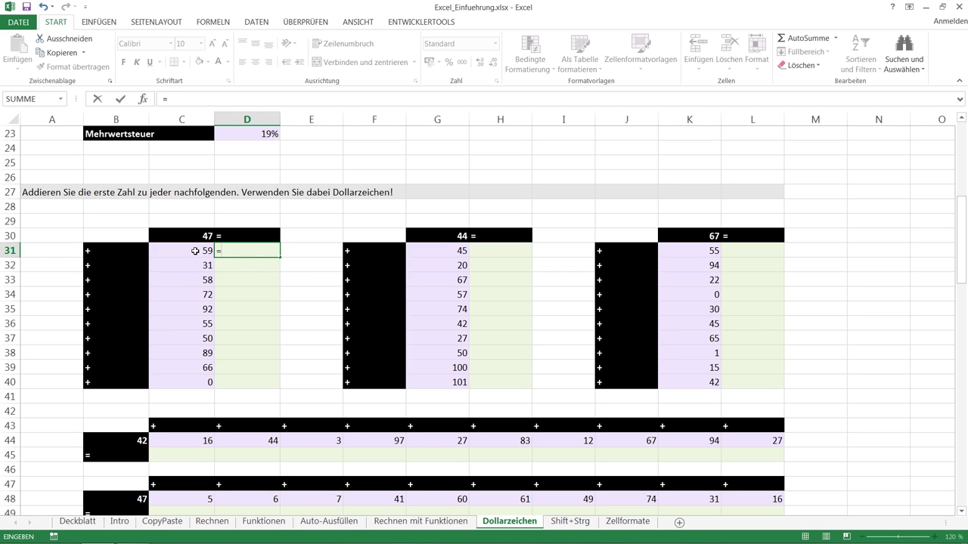
click(195, 250)
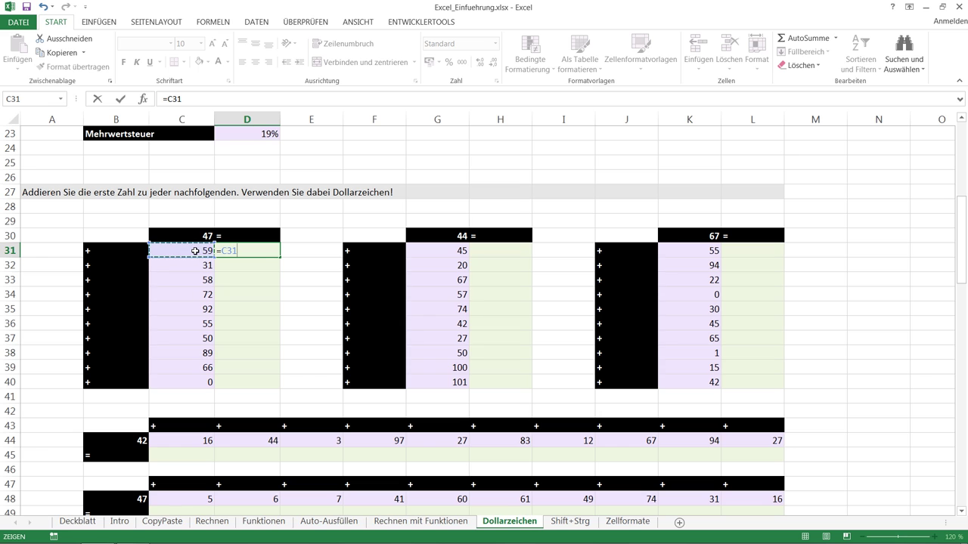
text(+)
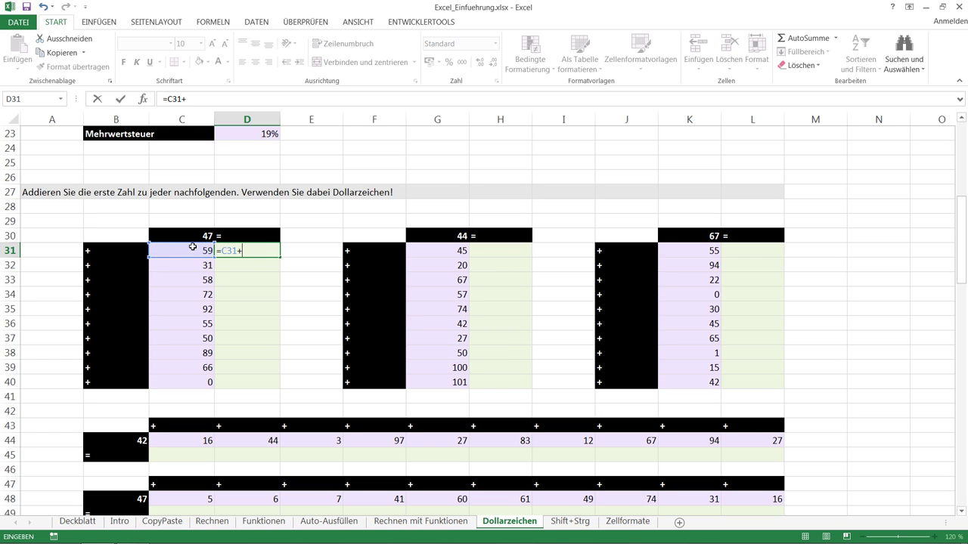
click(190, 236)
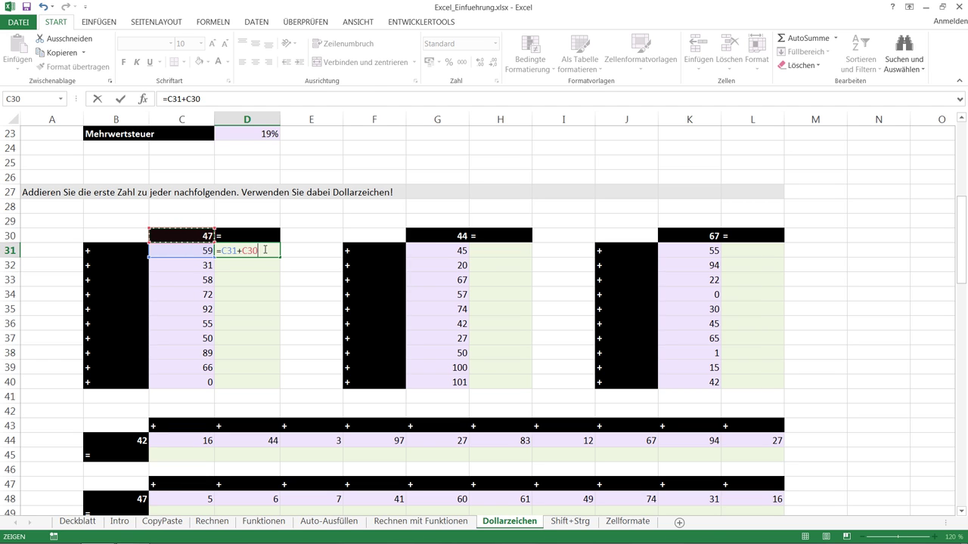
key(Left)
key(Left)
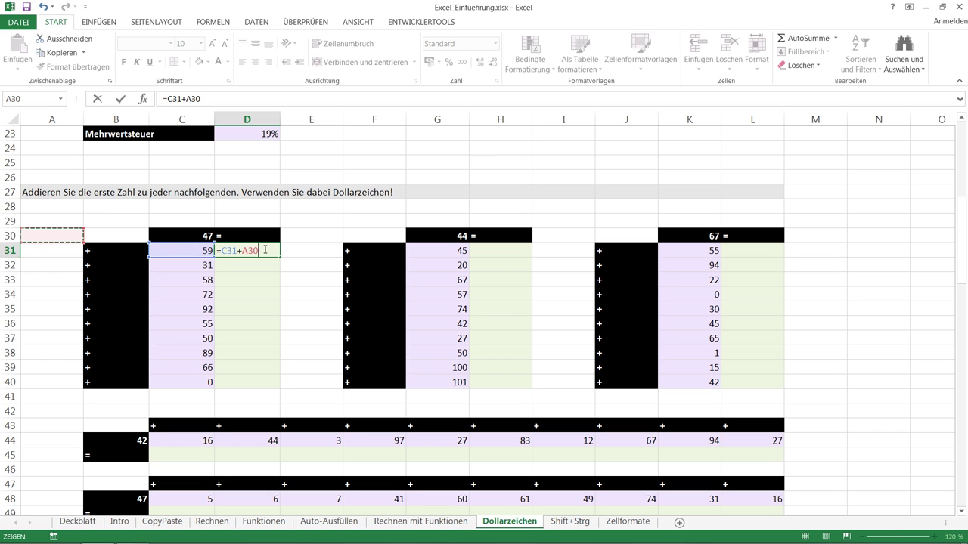
key(Right)
key(Right)
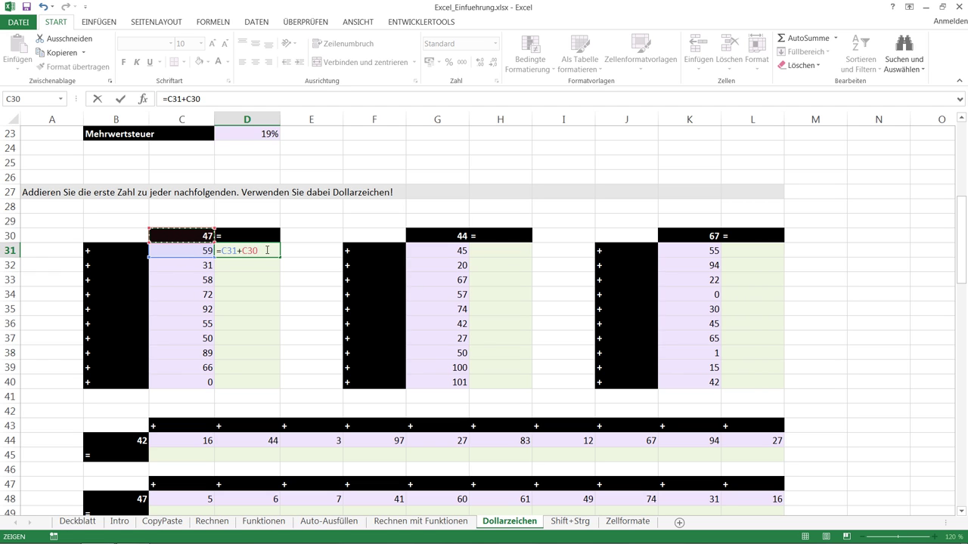
click(269, 251)
text($)
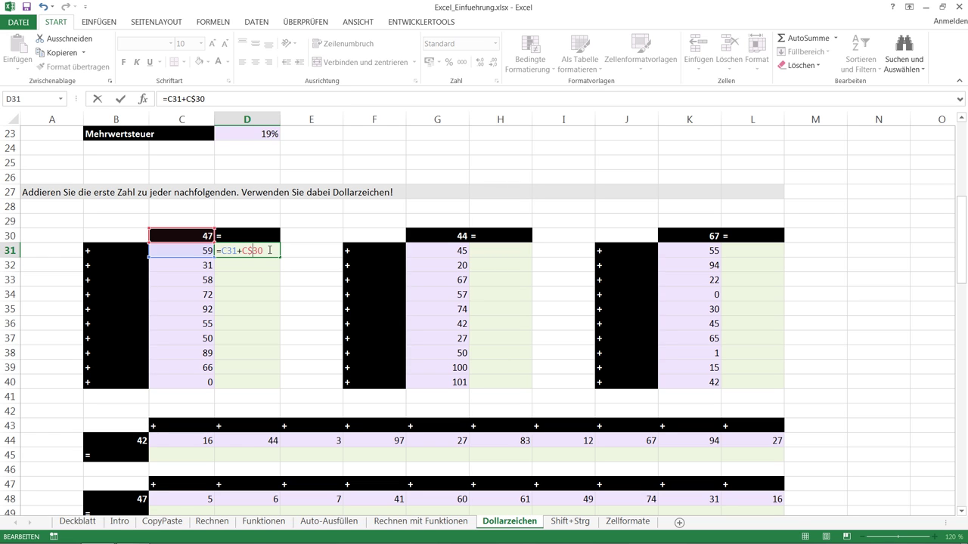
key(Return)
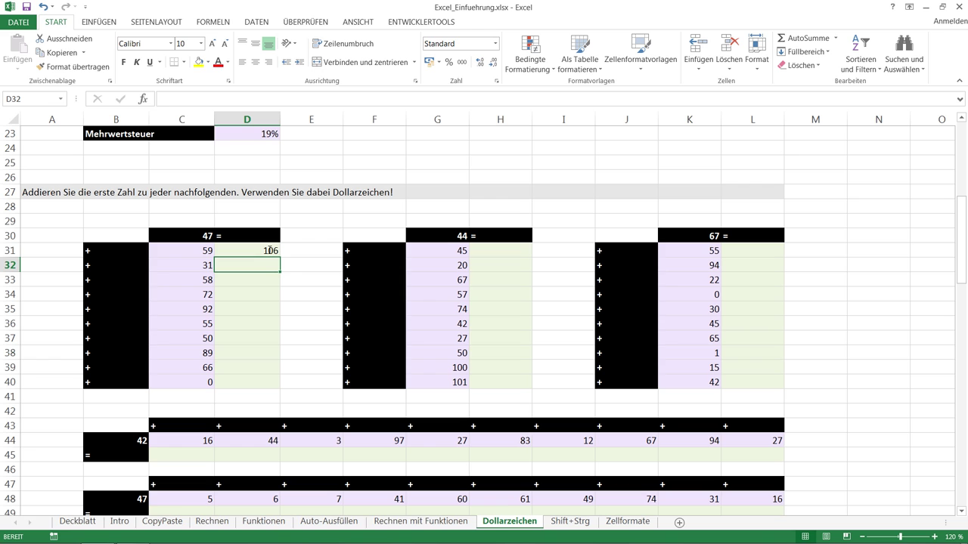
click(270, 250)
- Fill D31's formula down to D40 and verify D40 holds =C40+C$30
drag(281, 257, 271, 384)
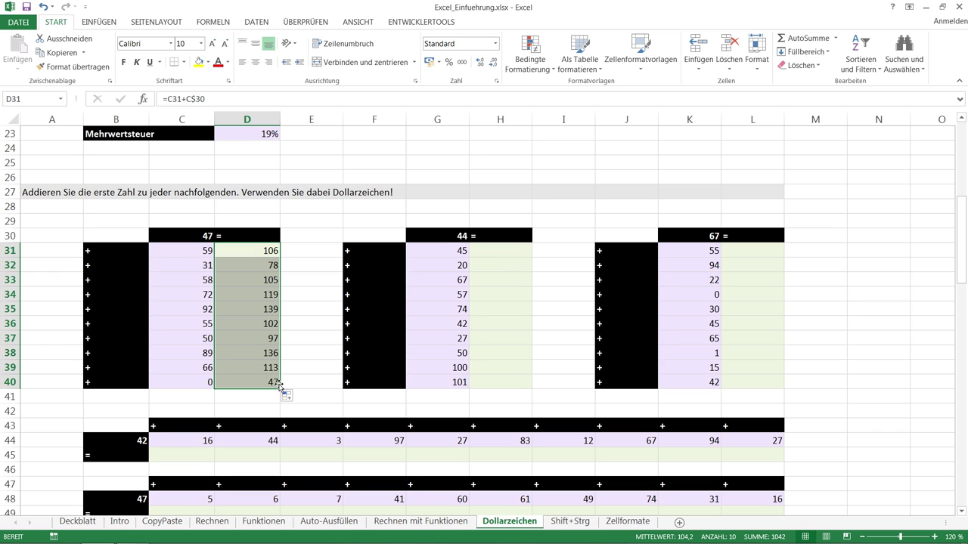
double_click(277, 382)
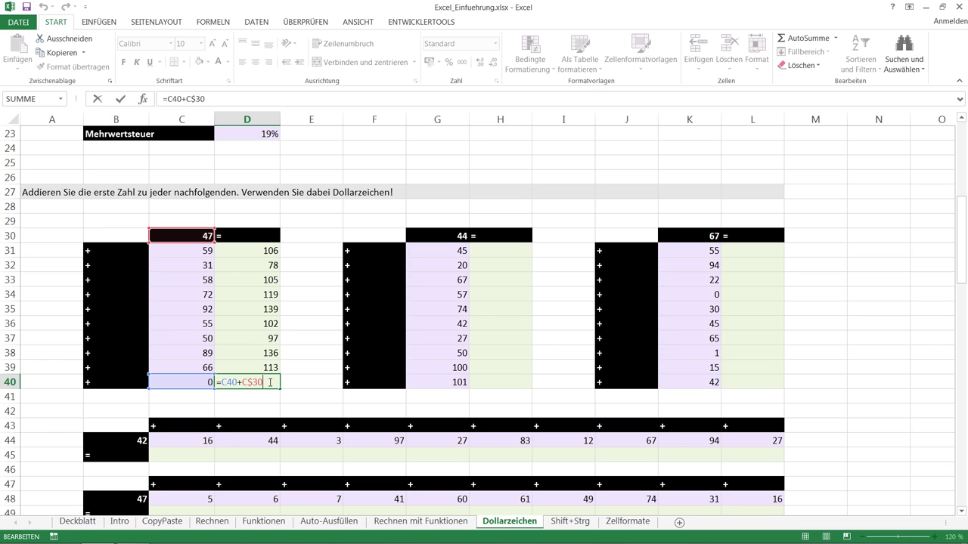
key(Return)
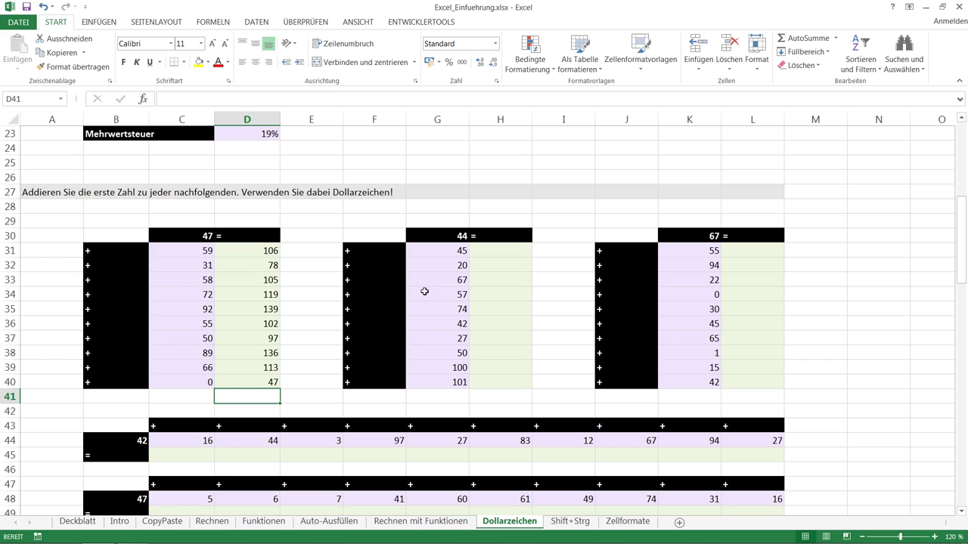
click(504, 248)
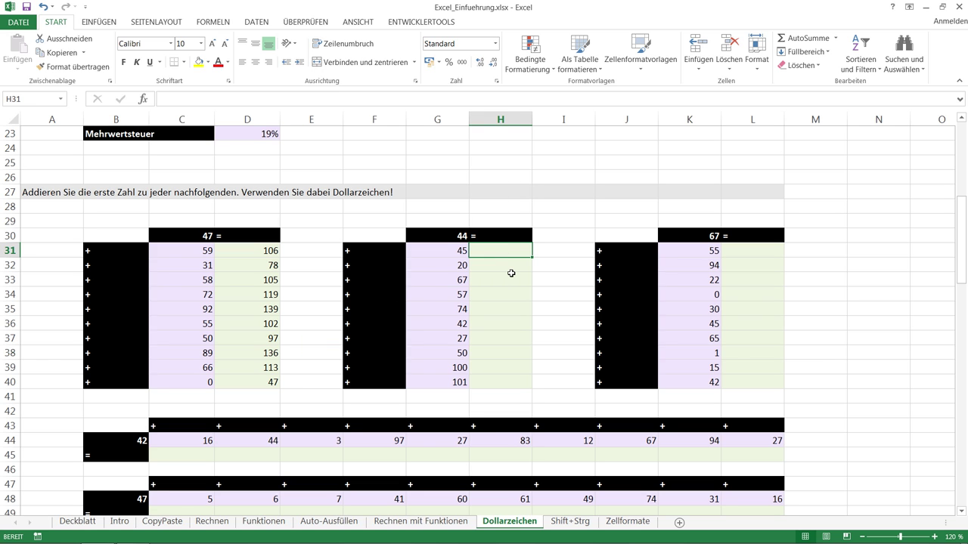
- Enter =G$30 in H31 and fill it down to H40, showing 44 in every row
text(=)
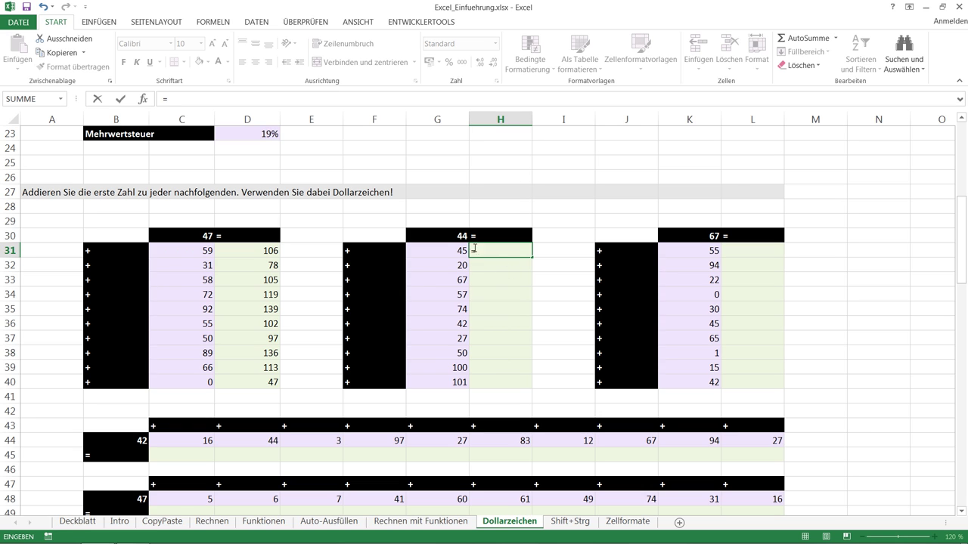
click(458, 236)
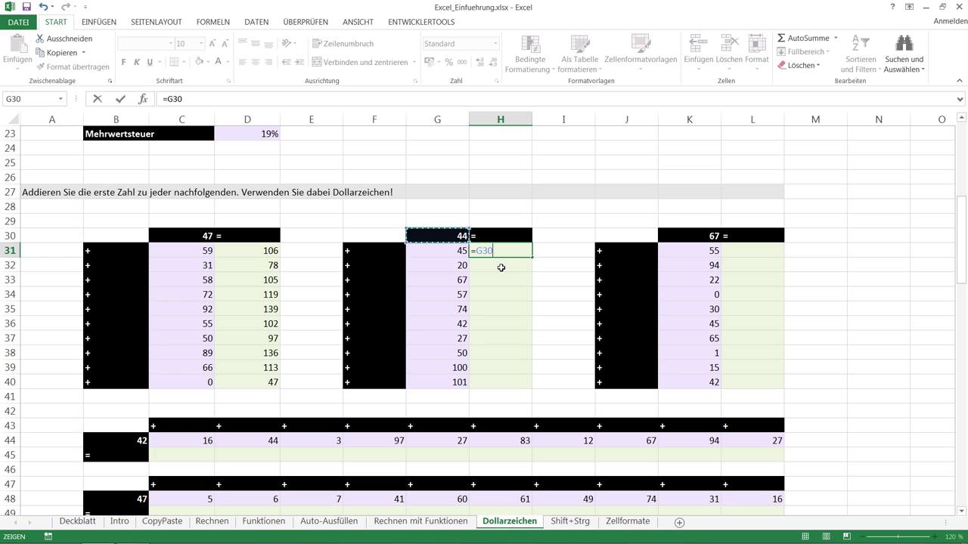
key(F4)
key(F4)
key(F4)
key(F4)
key(F4)
key(F4)
key(F4)
key(F4)
key(F4)
key(F4)
key(F4)
key(F4)
key(F4)
key(F4)
key(F4)
key(F4)
key(F4)
key(F4)
key(Return)
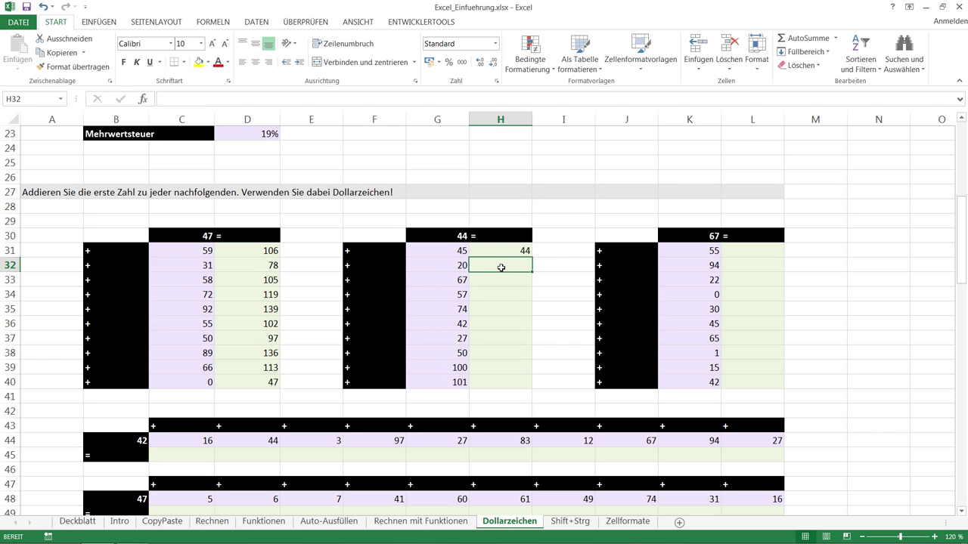
click(517, 252)
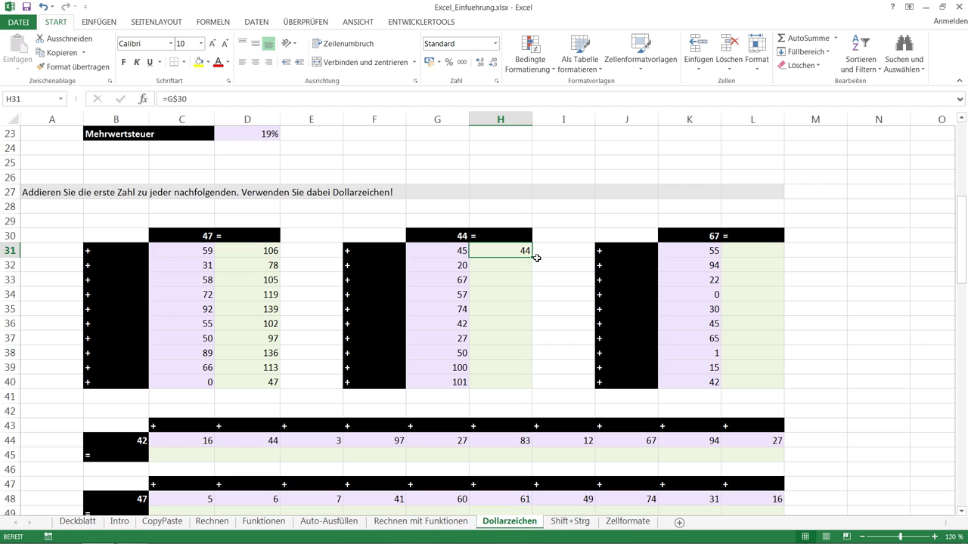
drag(532, 258, 517, 382)
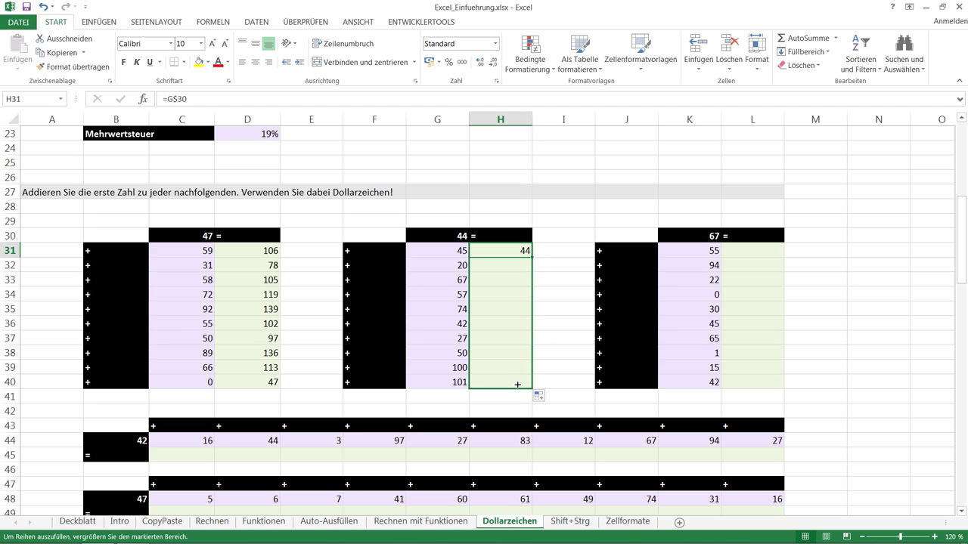
- Build =K31+K$30 in L31, adding the locked header 67 to 55
click(745, 252)
text(=)
key(Left)
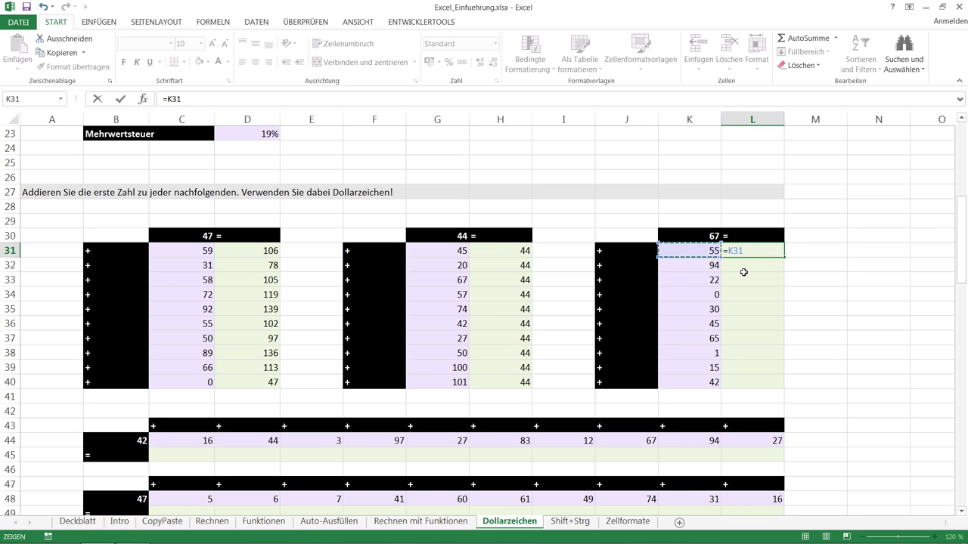
text(+)
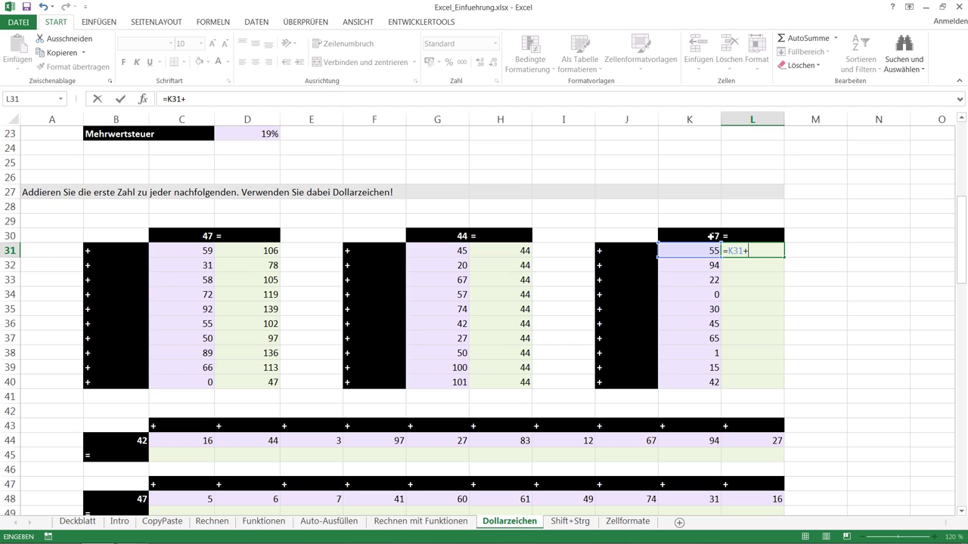
key(Left)
key(Up)
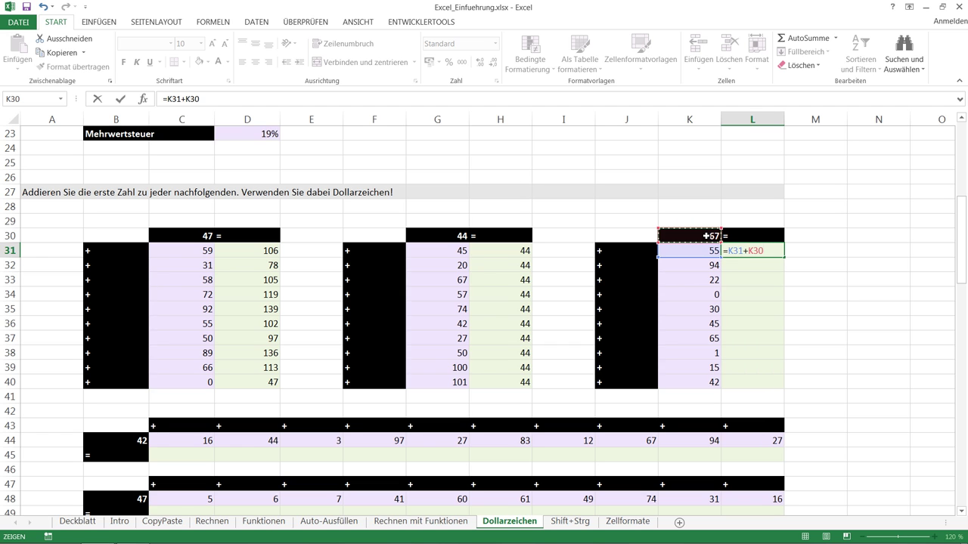
key(F4)
key(F4)
key(F4)
key(F4)
key(F4)
key(F4)
key(F4)
key(F4)
key(F4)
key(F4)
key(F4)
key(F4)
key(F4)
key(F4)
key(F4)
key(F4)
key(F4)
key(F4)
key(F4)
key(F4)
key(F4)
key(F4)
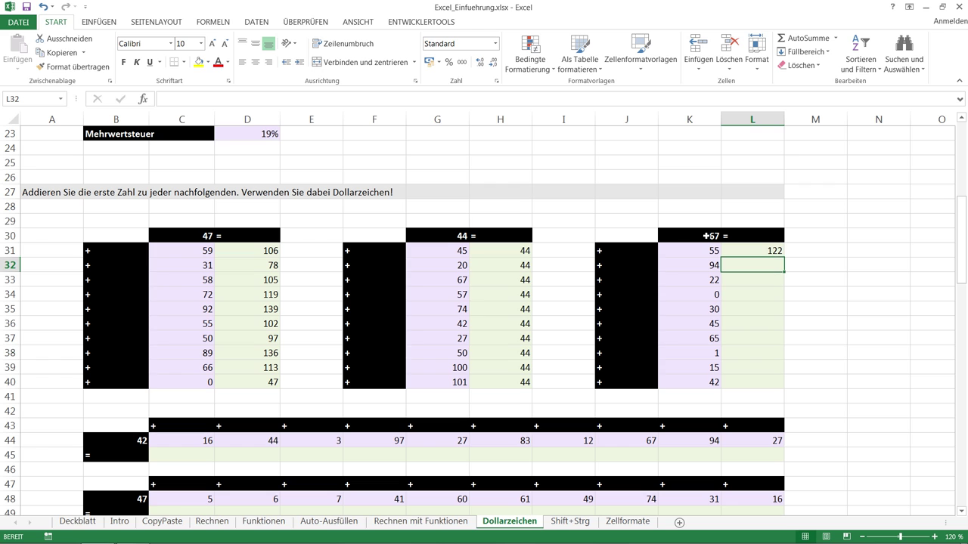
- Fill L31 down to L40, giving 122 down to 109, and verify L40's formula
click(751, 249)
drag(786, 260, 772, 383)
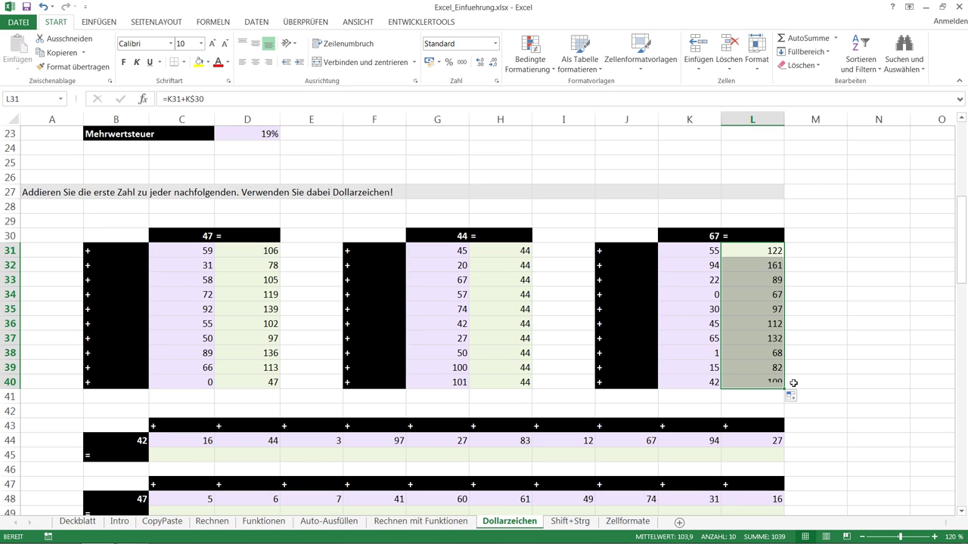
click(776, 382)
double_click(776, 382)
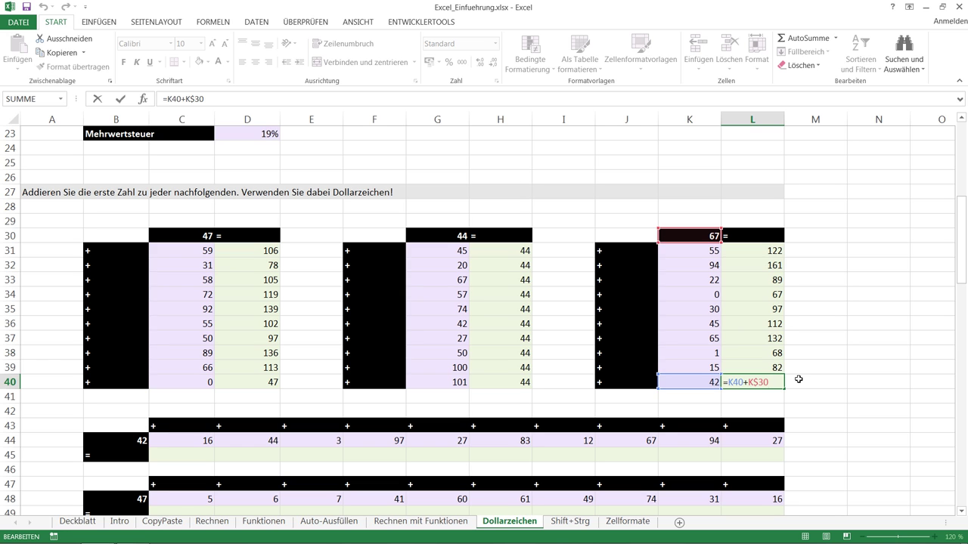
key(Return)
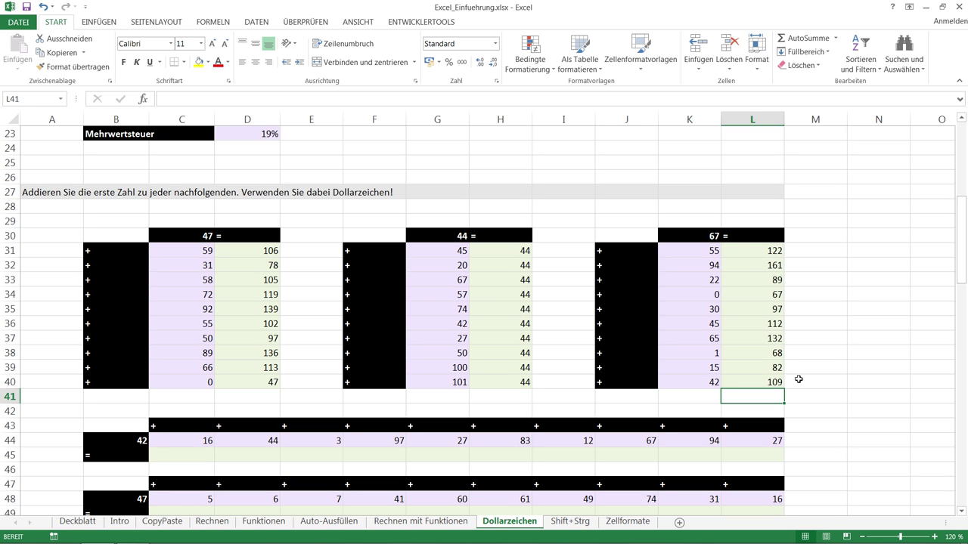
click(174, 455)
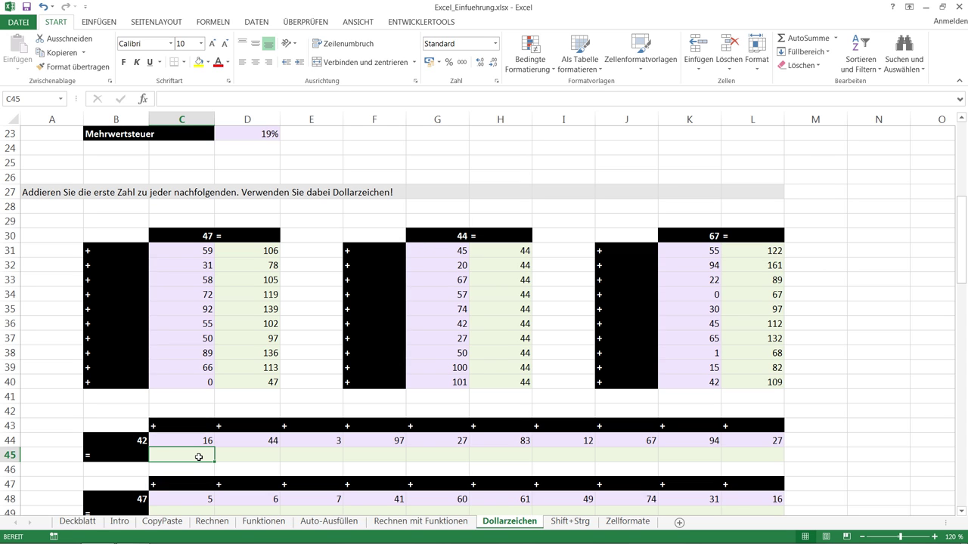
- Enter =C44+$B44 in C45, fill it across to L45, and check L45 holds =L44+$B44
text(=)
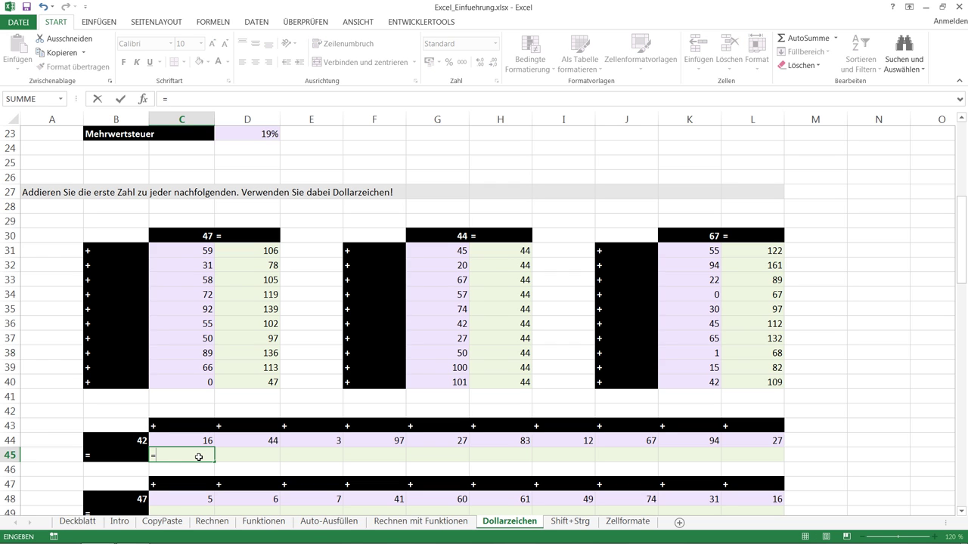
click(198, 440)
text(+)
click(136, 438)
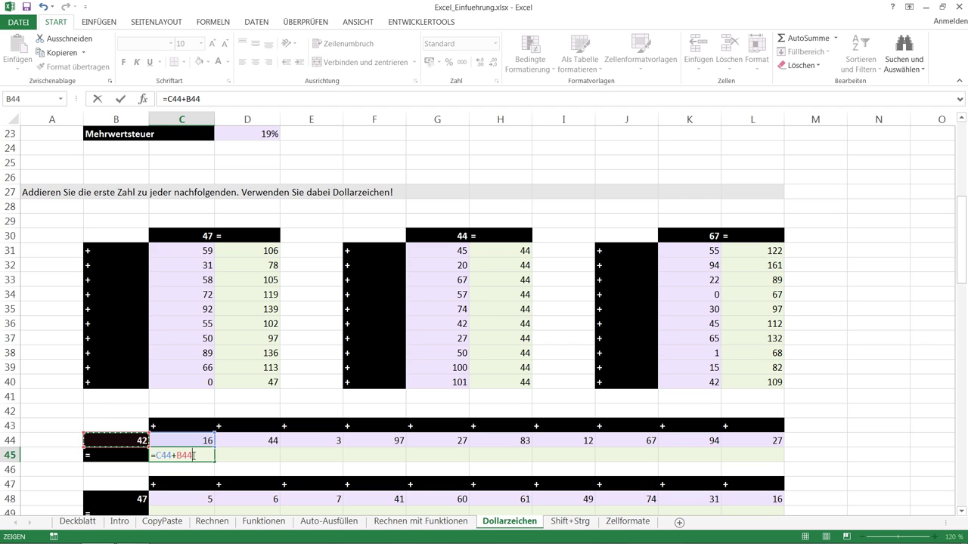
key(F4)
key(F4)
key(F4)
key(Return)
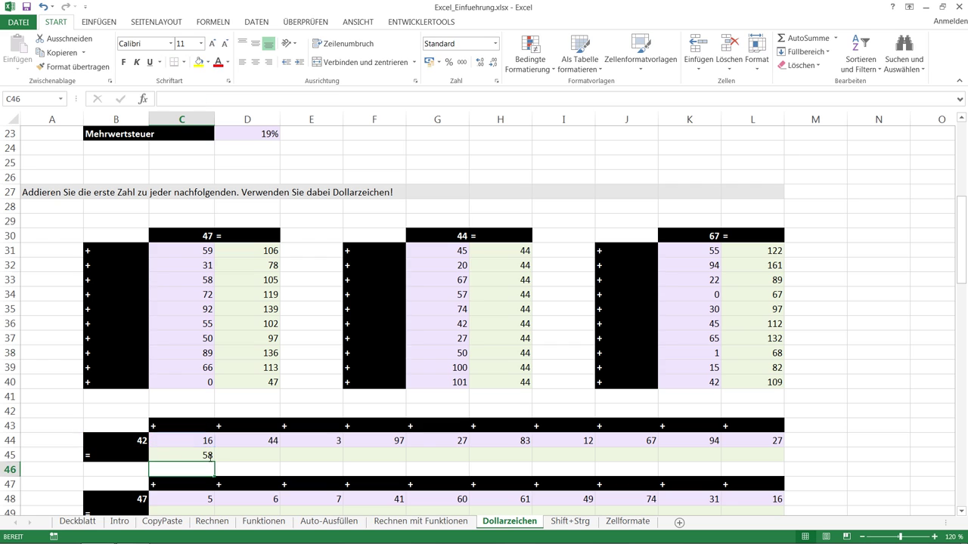
click(210, 455)
drag(216, 463, 779, 454)
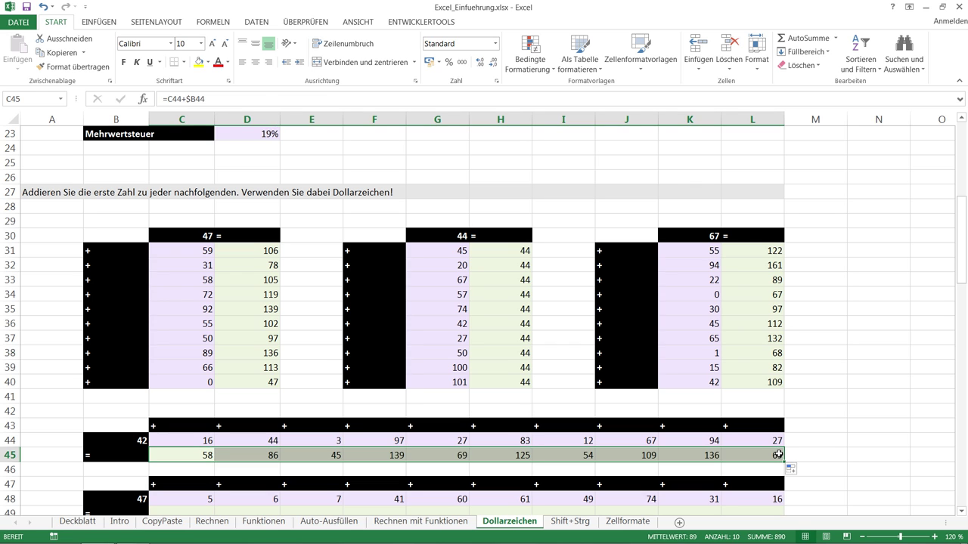
click(778, 455)
double_click(778, 454)
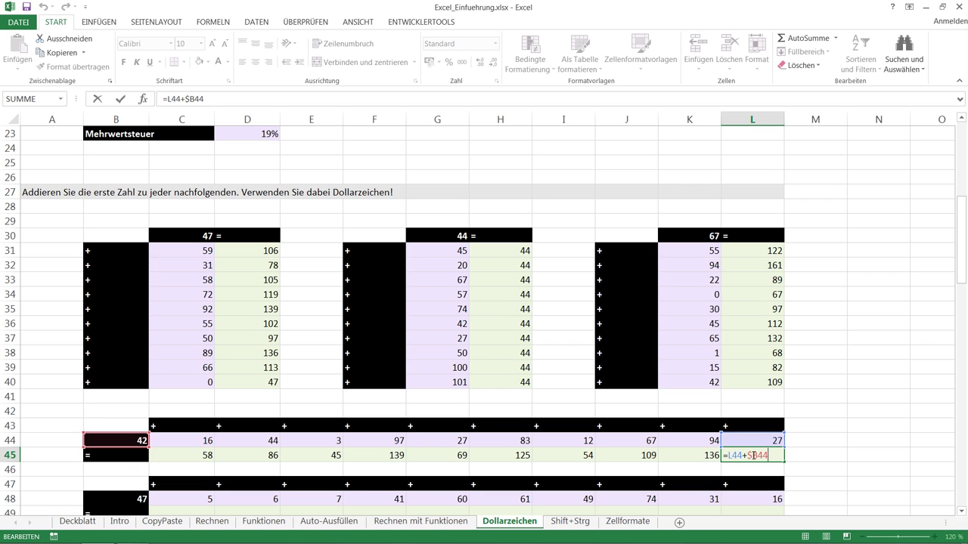
- Enter =C48+$B$48 in C49 and fill it across to L49, adding 47 to each row-48 number
key(Return)
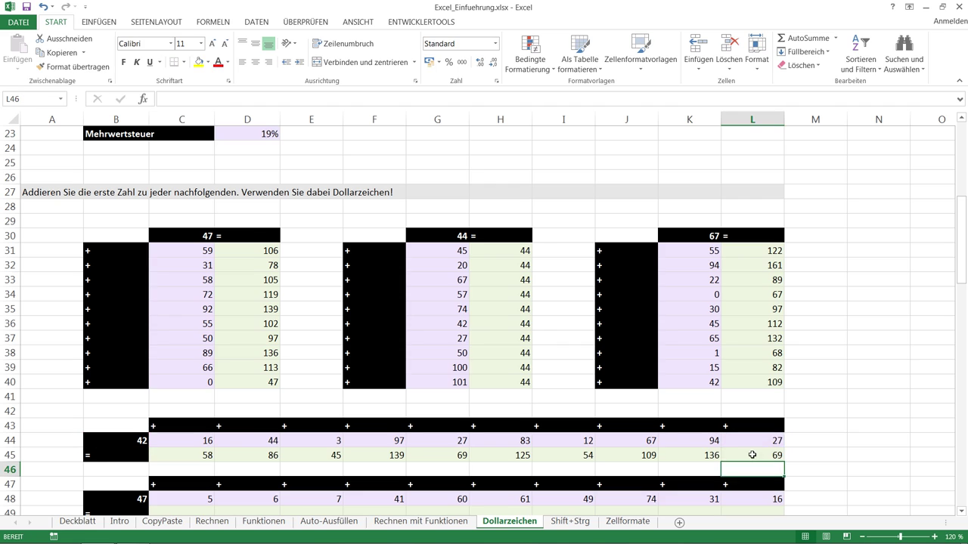
click(187, 512)
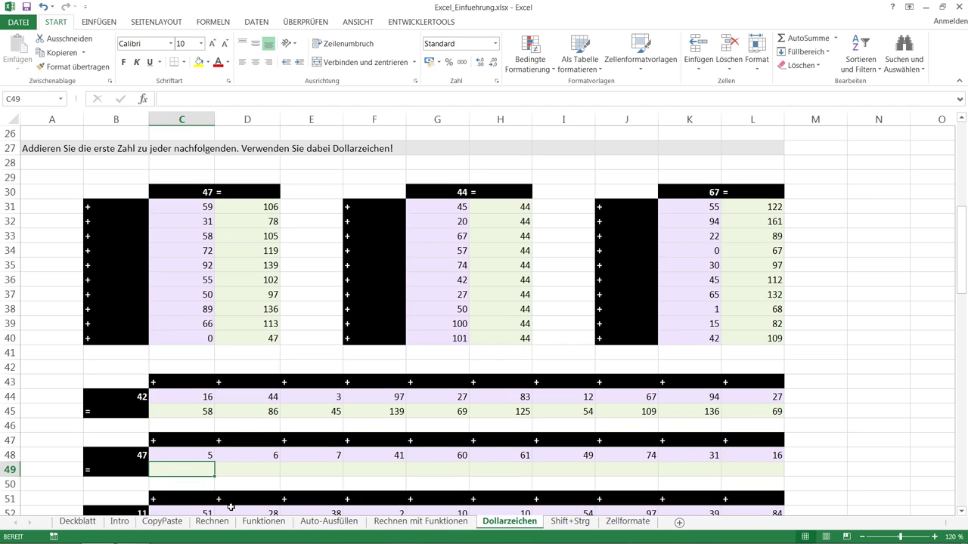
text(=)
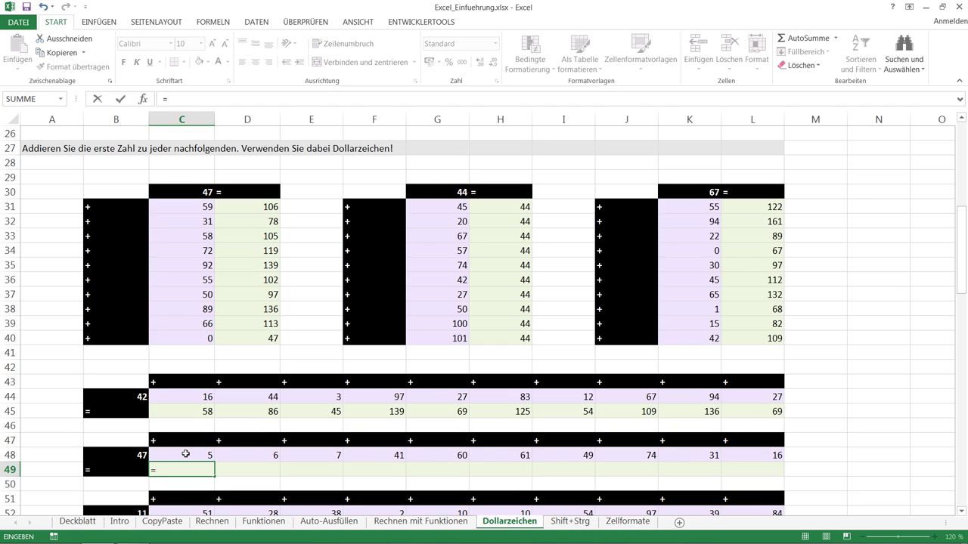
click(185, 454)
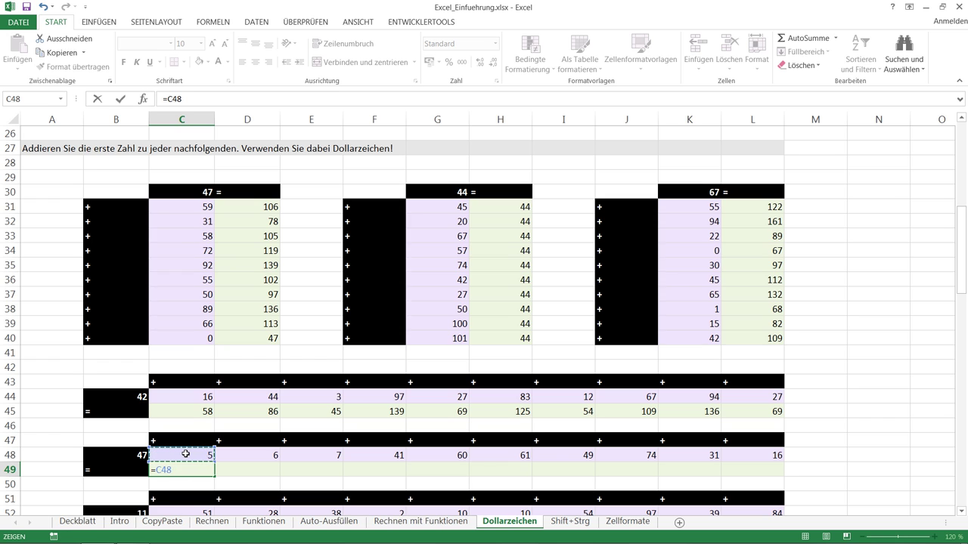
text(+)
click(113, 453)
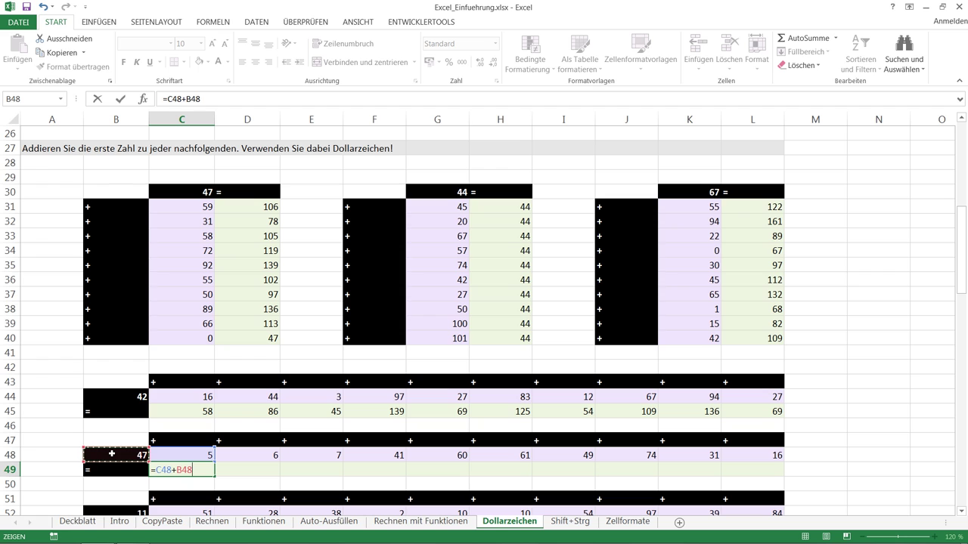
key(F4)
key(F4)
key(F4)
key(Return)
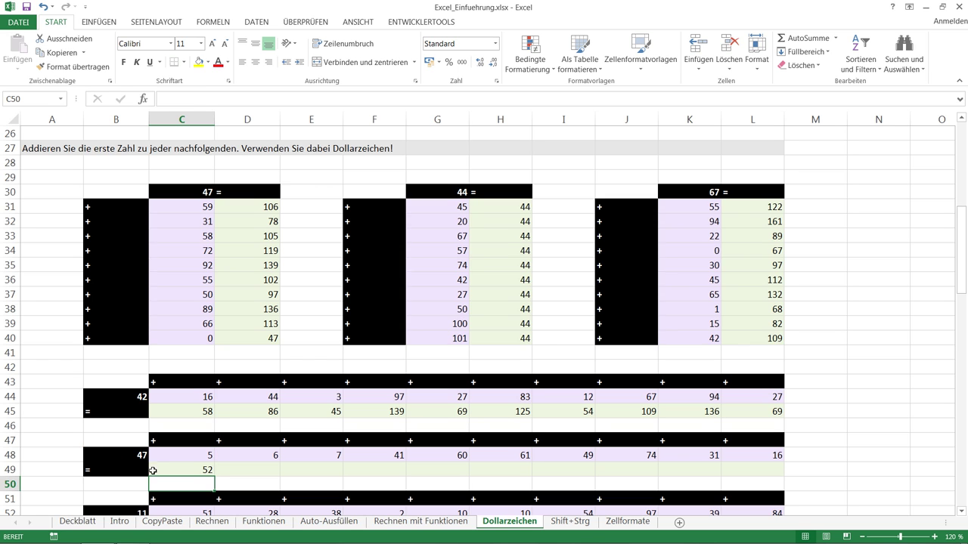
click(178, 469)
drag(216, 474, 756, 474)
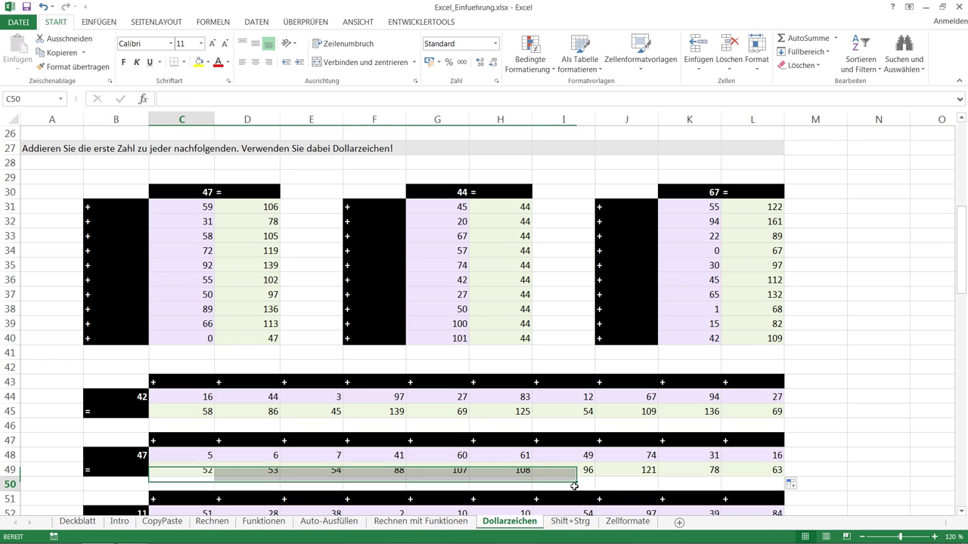
key(Down)
key(Down)
key(Down)
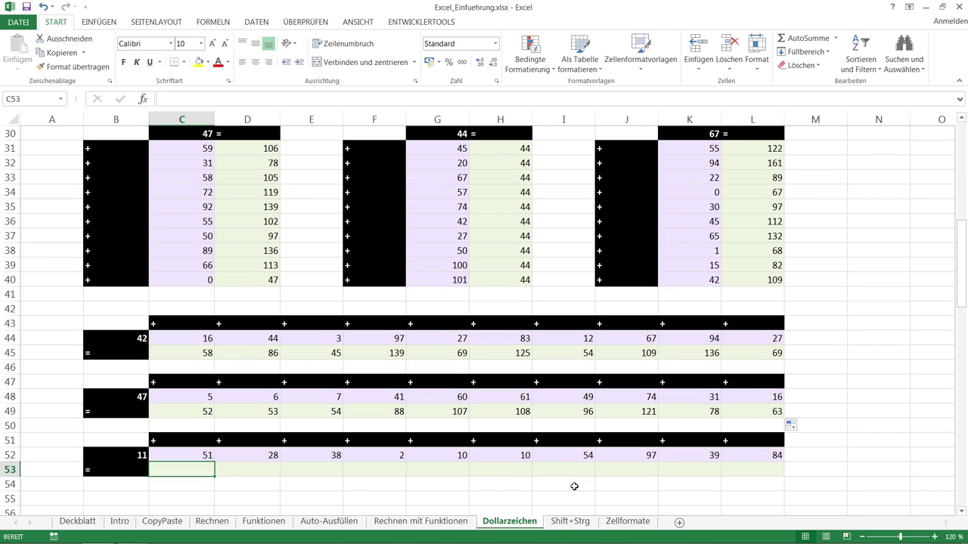
- Enter =$B52+C52 in C53 and fill it across to L53, adding 11 to each row-52 number
text(=)
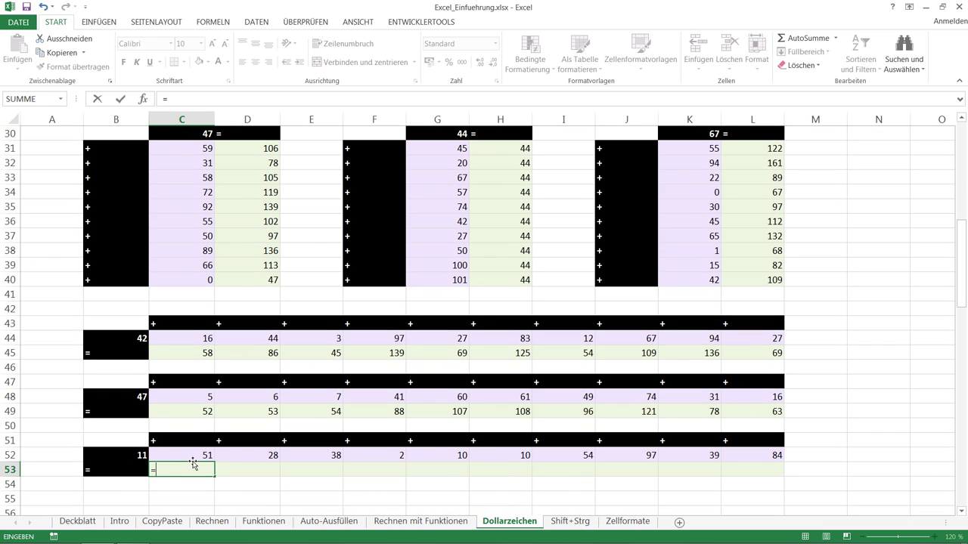
click(143, 455)
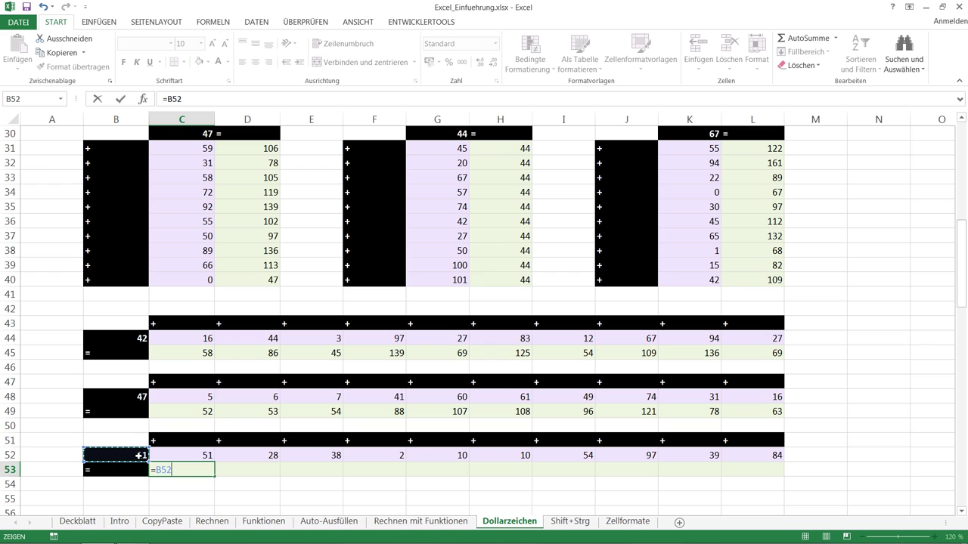
text(+)
click(171, 455)
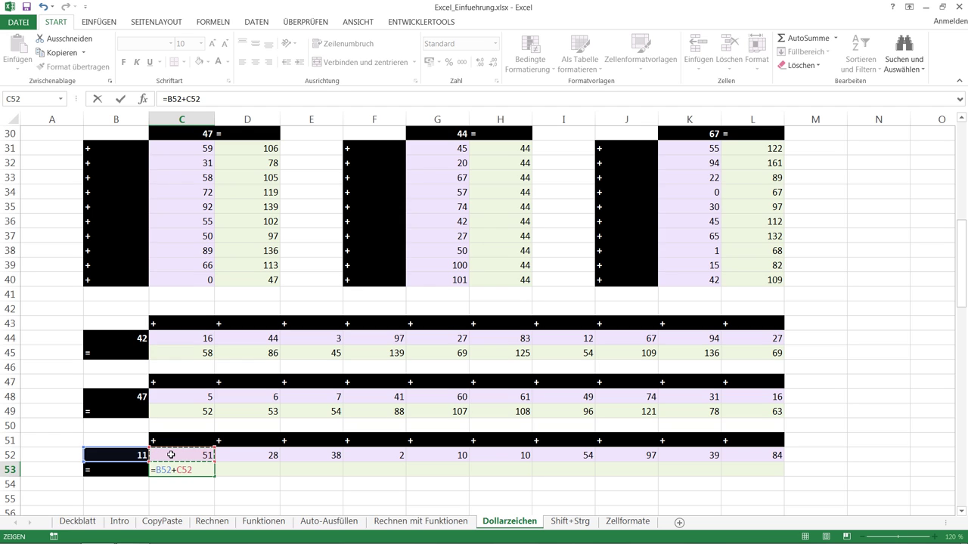
key(F4)
key(F4)
key(F4)
key(F4)
key(F4)
key(F4)
key(F4)
key(F4)
key(F4)
key(F4)
key(F4)
key(F4)
click(154, 469)
text($)
key(Return)
click(193, 468)
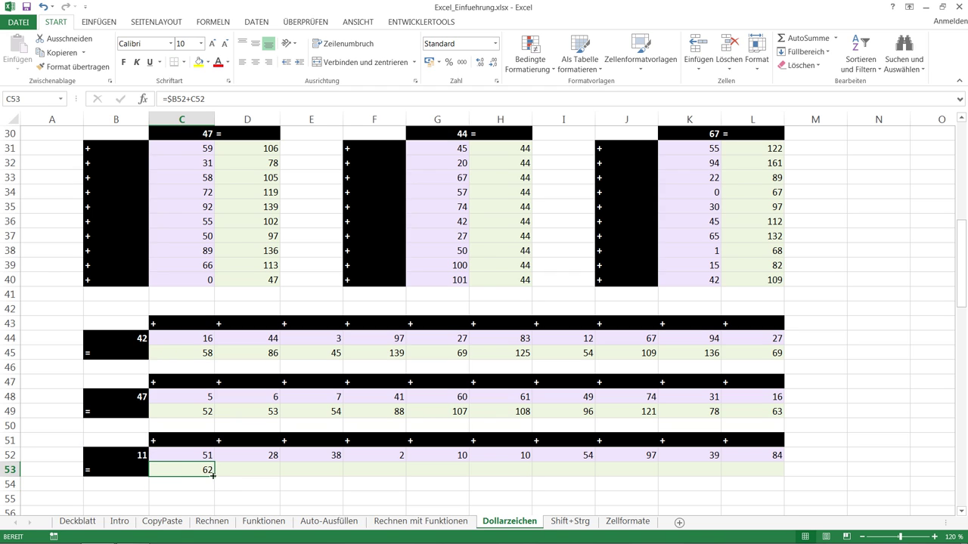
drag(222, 477, 768, 488)
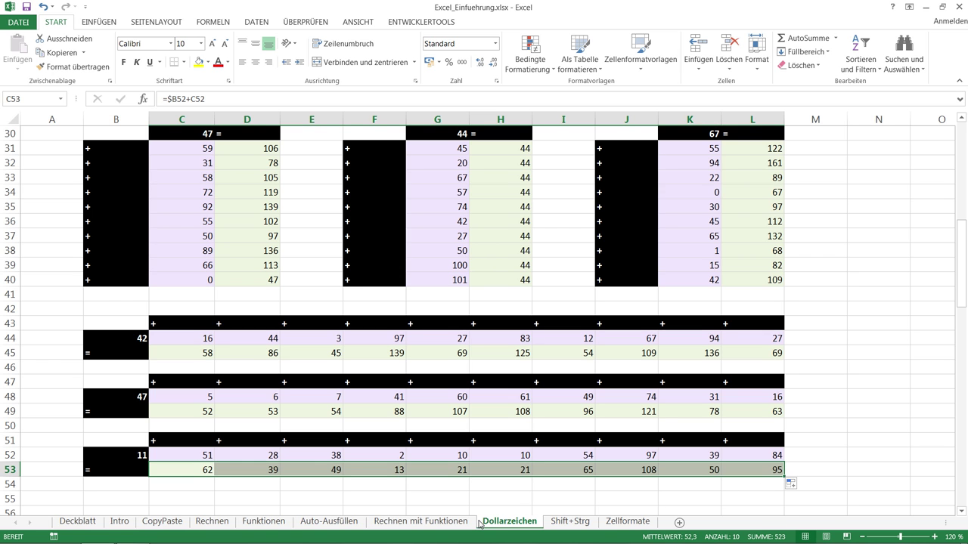
- Enter =C60*B61 in C61 of the multiplication table, giving 1
key(Down)
key(Down)
key(Down)
key(Down)
key(Down)
key(Down)
key(Down)
key(Down)
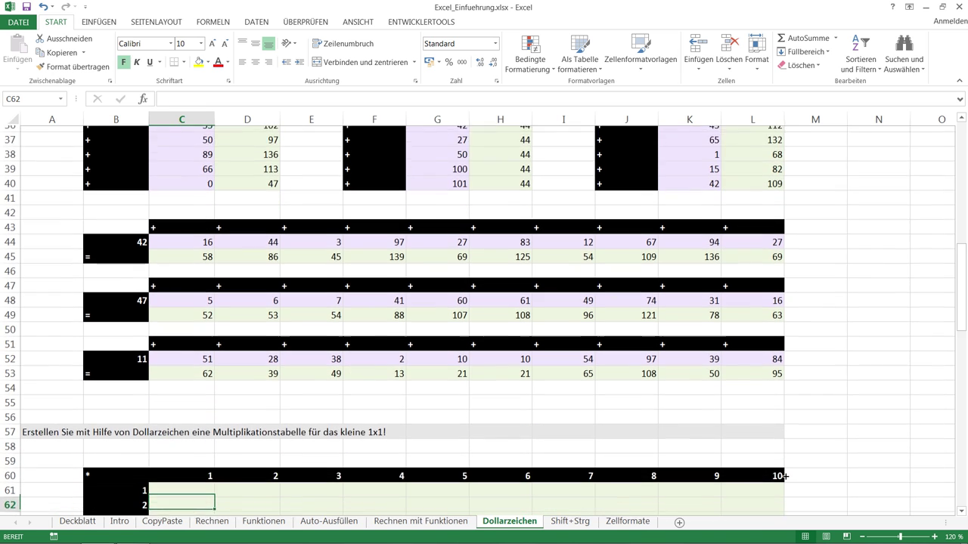
key(Down)
key(Down)
key(Down)
key(Down)
key(Down)
key(Down)
key(Down)
key(Down)
key(Down)
key(Down)
key(Down)
key(Down)
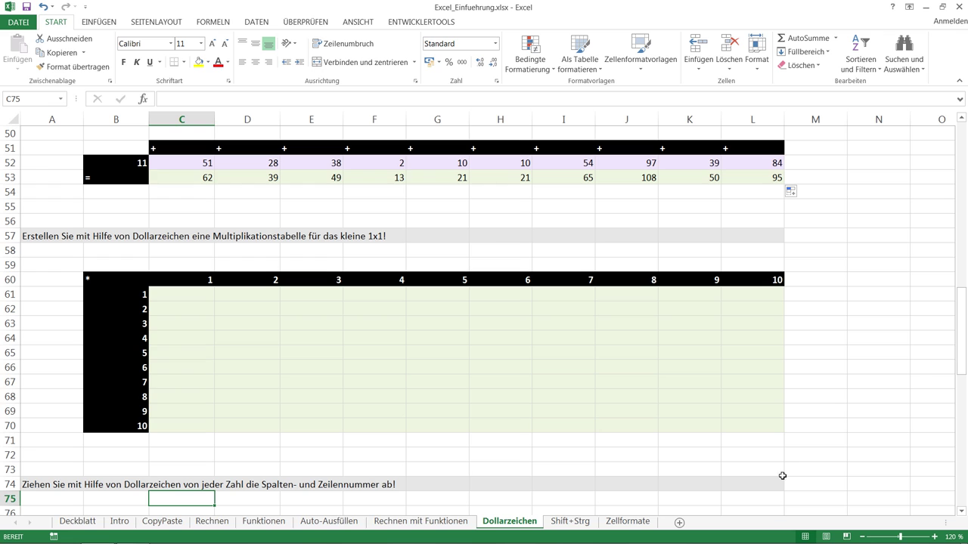
click(189, 293)
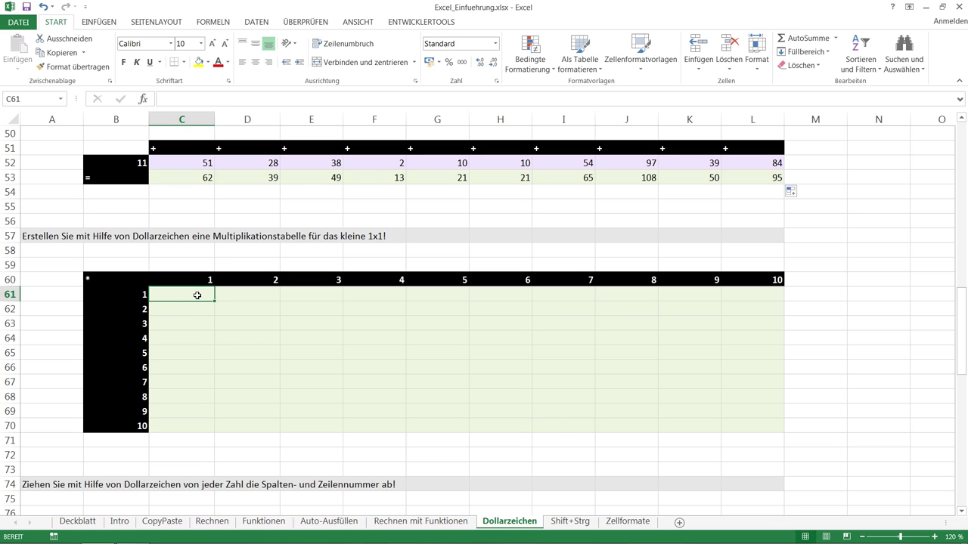
text(=)
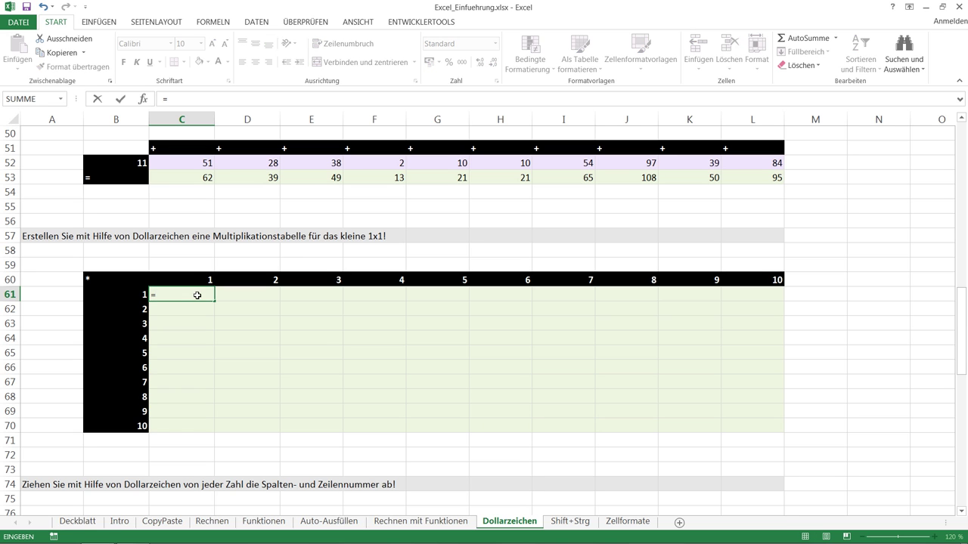
click(192, 277)
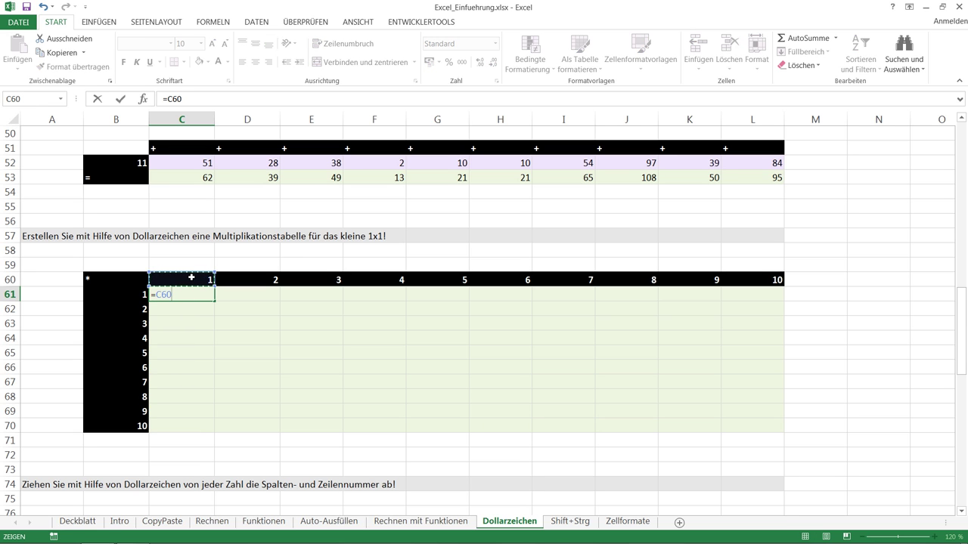
text(*)
click(129, 294)
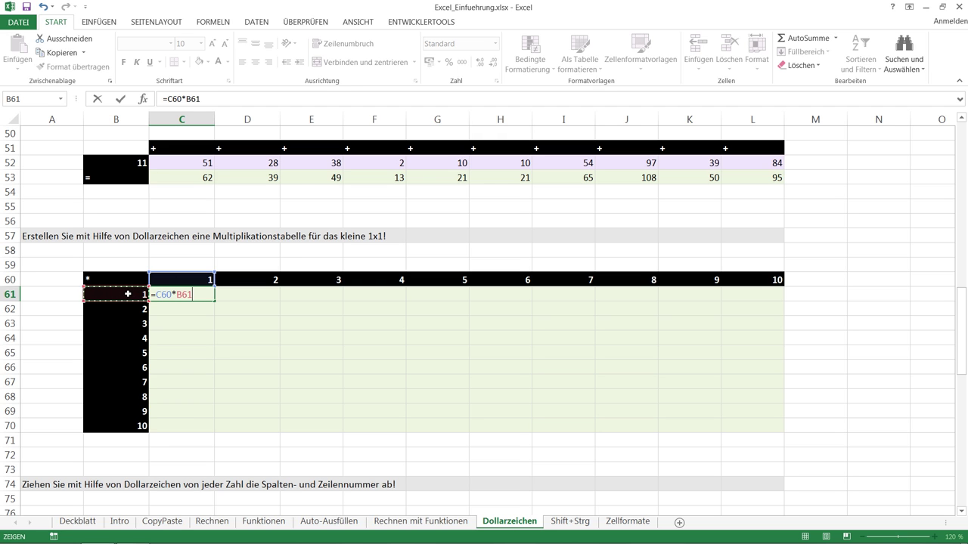
key(Return)
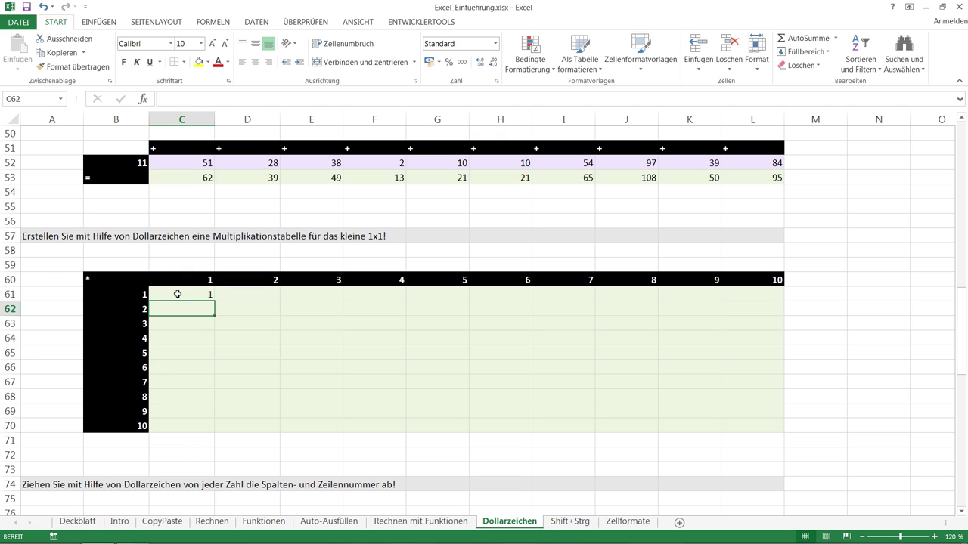
click(180, 294)
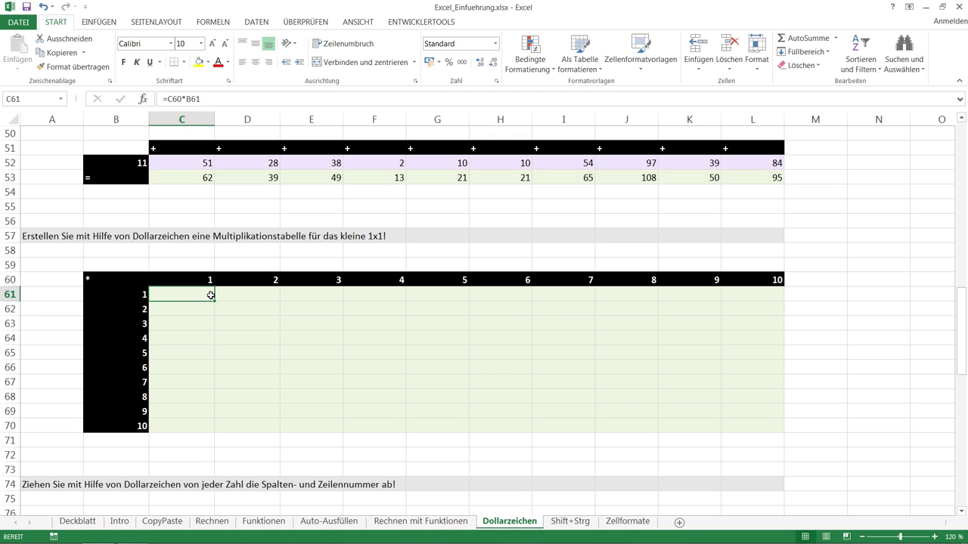
double_click(210, 295)
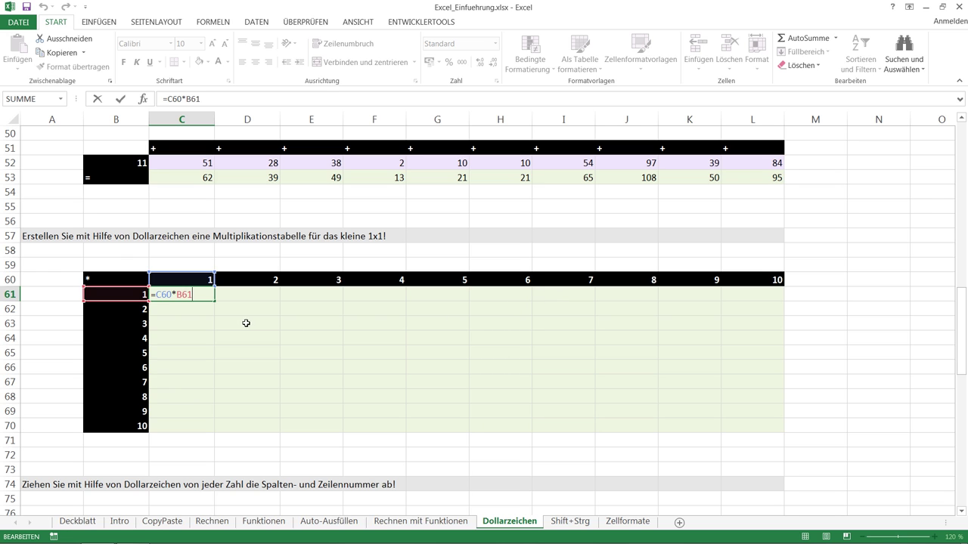
- Change C61 to =C$60*$B61 and fill it over C61:L70 for products 1 to 100
click(179, 294)
text($)
text($)
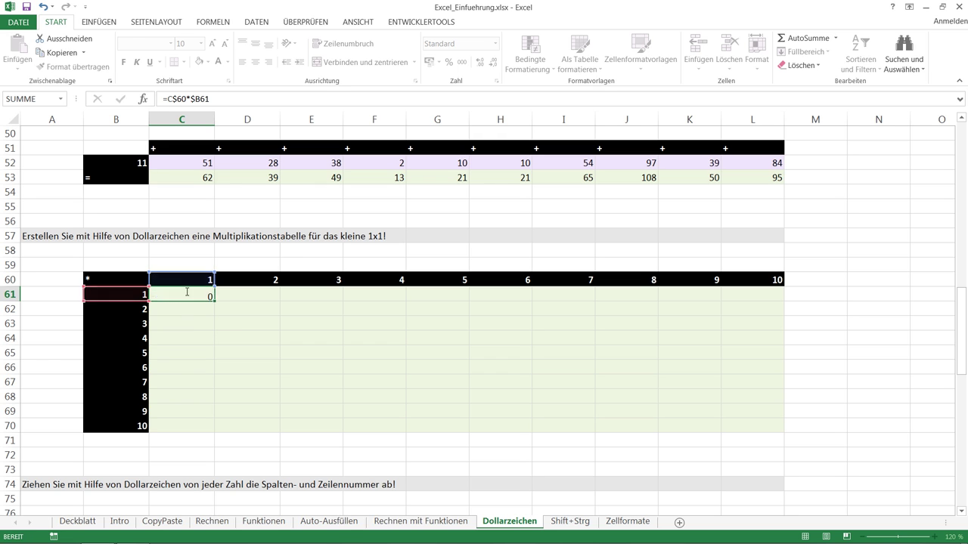
key(Return)
click(208, 297)
mouse_move(211, 297)
mouse_down()
mouse_move(784, 301)
mouse_move(788, 434)
mouse_up()
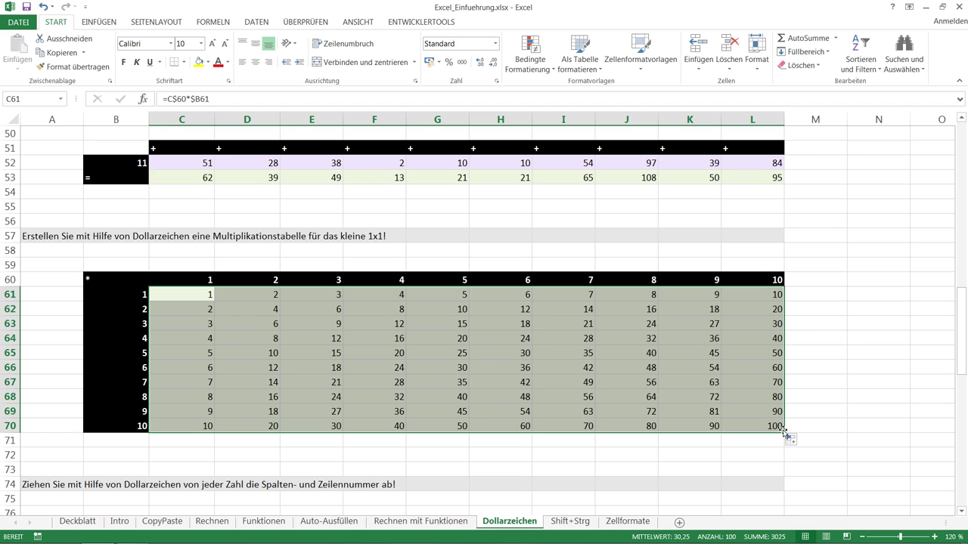
double_click(778, 426)
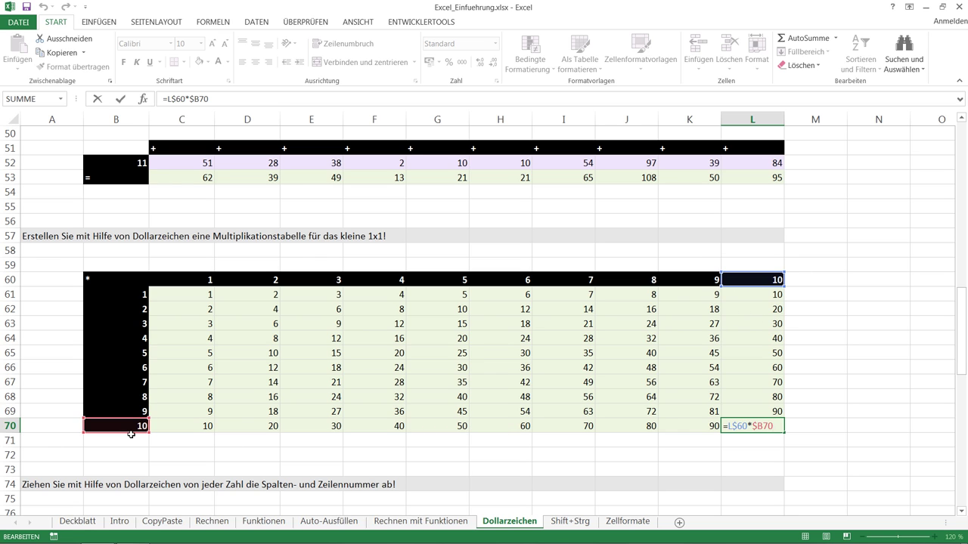
key(Return)
- Enter =C78-C$77-$B78 in C85 of the subtraction table
key(Down)
key(Down)
key(Down)
key(Down)
key(Down)
key(Down)
key(Down)
key(Down)
key(Down)
key(Down)
key(Down)
key(Down)
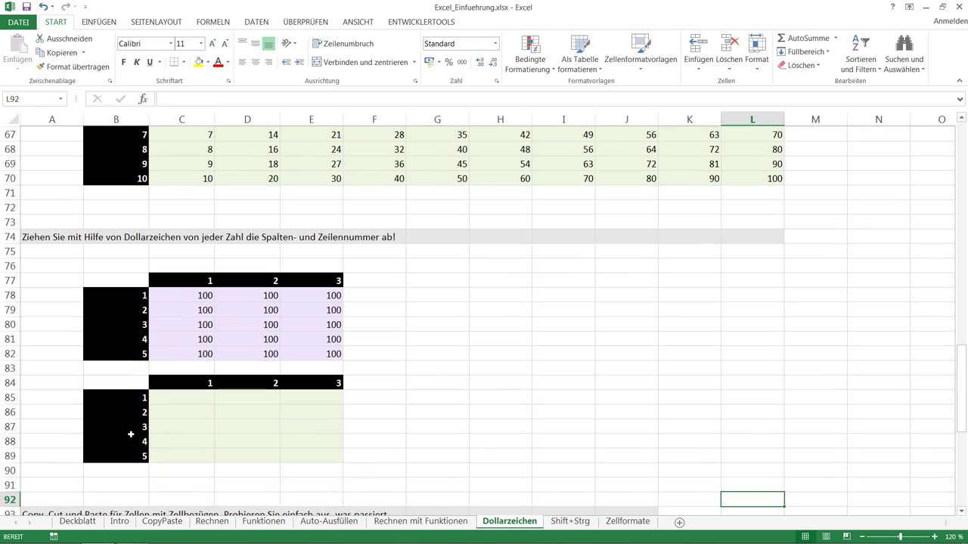
key(Left)
key(Left)
key(Left)
key(Left)
key(Left)
key(Left)
key(Left)
key(Up)
key(Up)
key(Up)
key(Up)
key(Up)
key(Up)
key(Up)
key(Up)
key(Right)
key(Right)
key(Down)
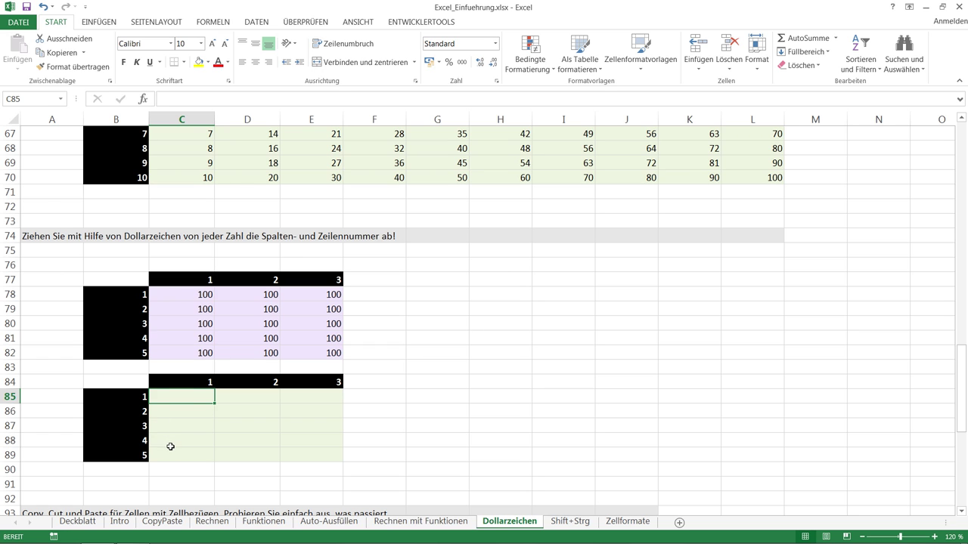
text(=)
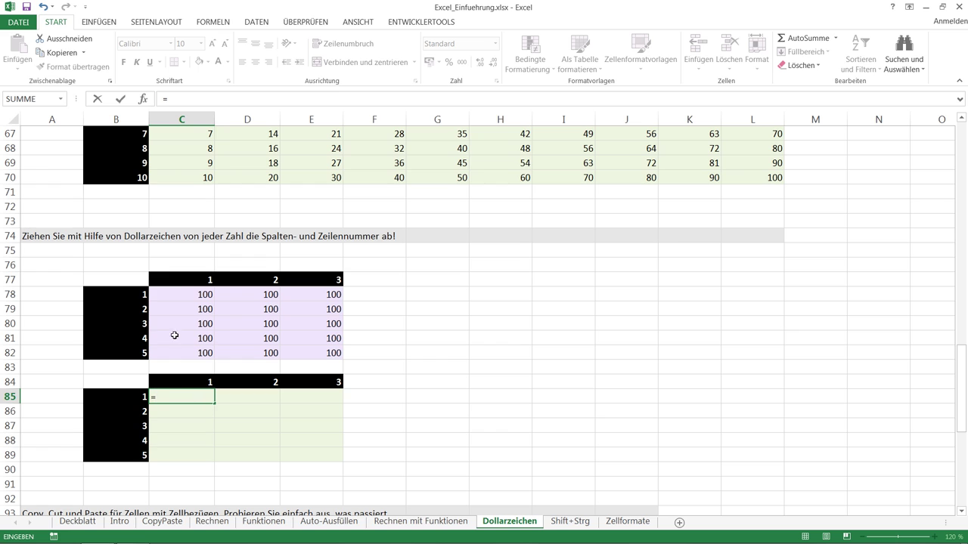
click(181, 294)
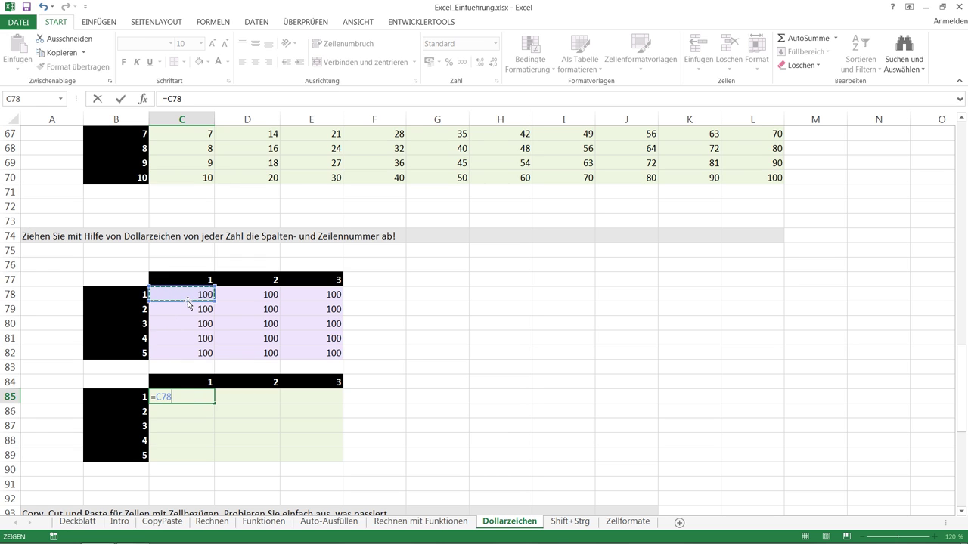
text(-)
click(199, 281)
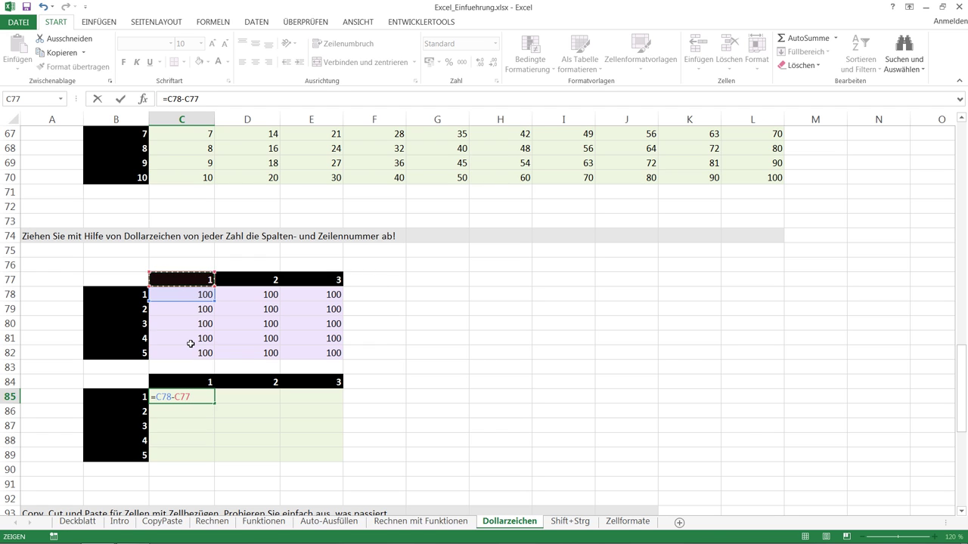
key(F4)
key(F4)
text($77-)
click(123, 300)
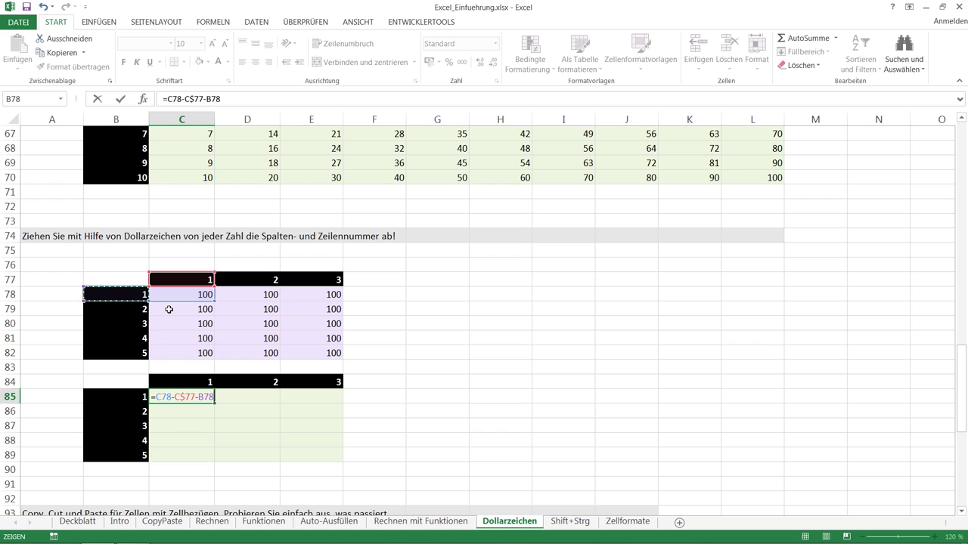
key(F4)
key(F4)
key(F4)
key(Return)
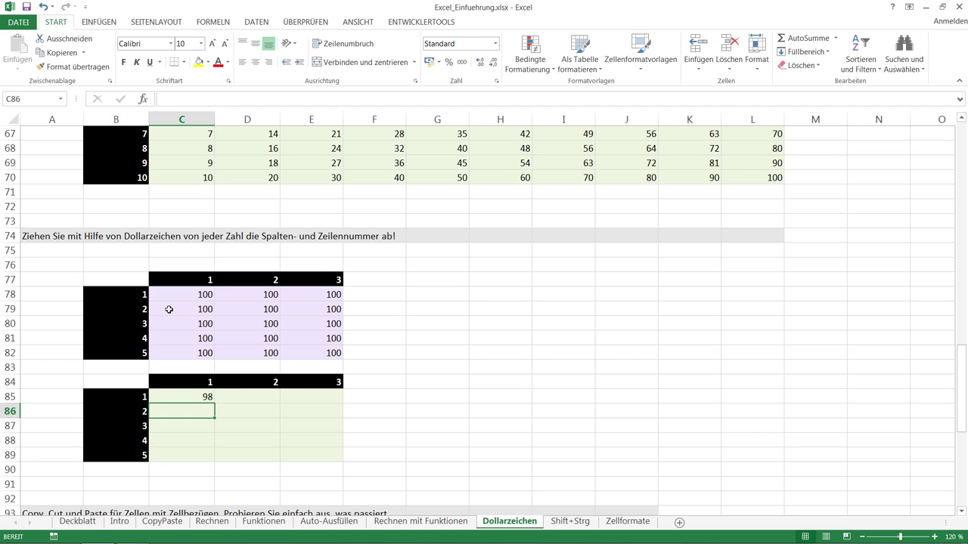
- Fill the C85 formula through C85:E89, showing 98 down to 92
click(190, 391)
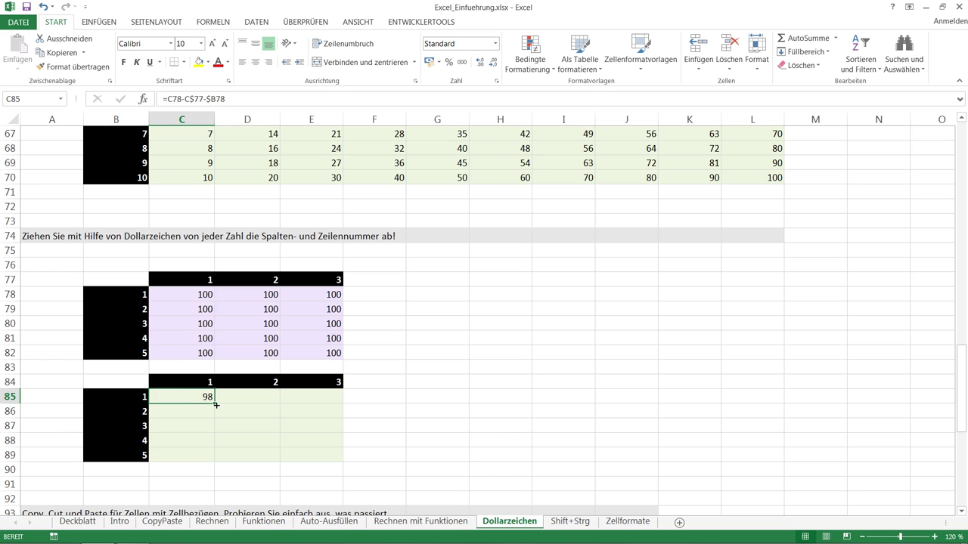
mouse_move(215, 404)
mouse_down()
mouse_move(343, 405)
mouse_move(337, 459)
mouse_up()
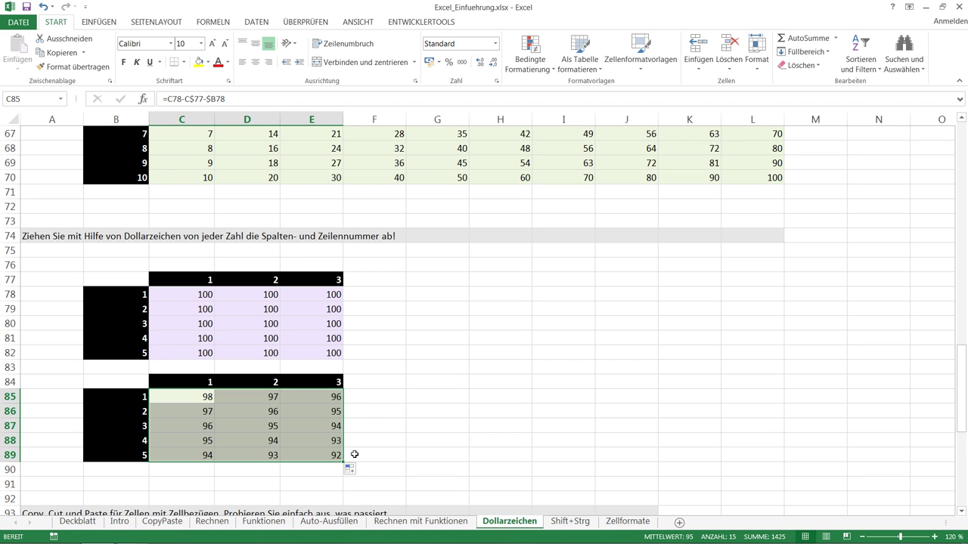
double_click(332, 455)
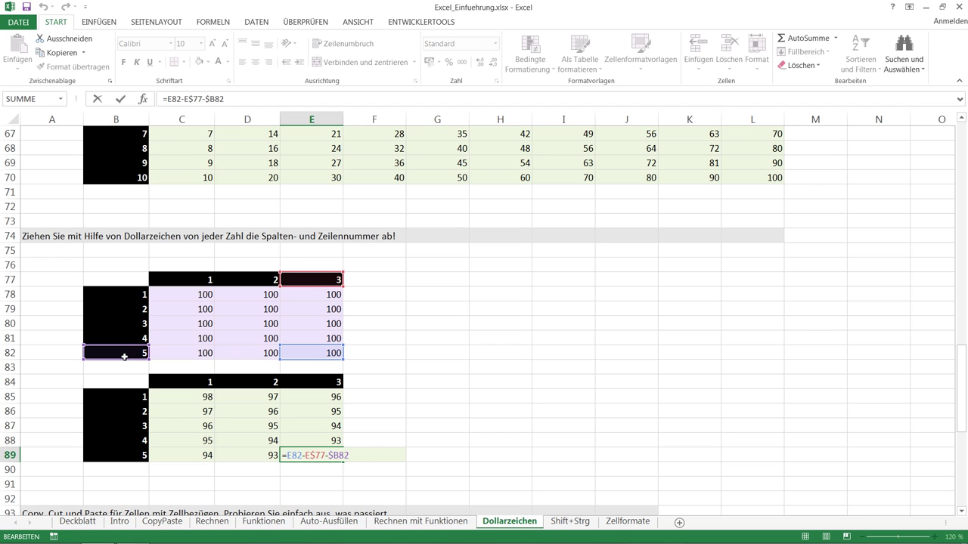
key(Return)
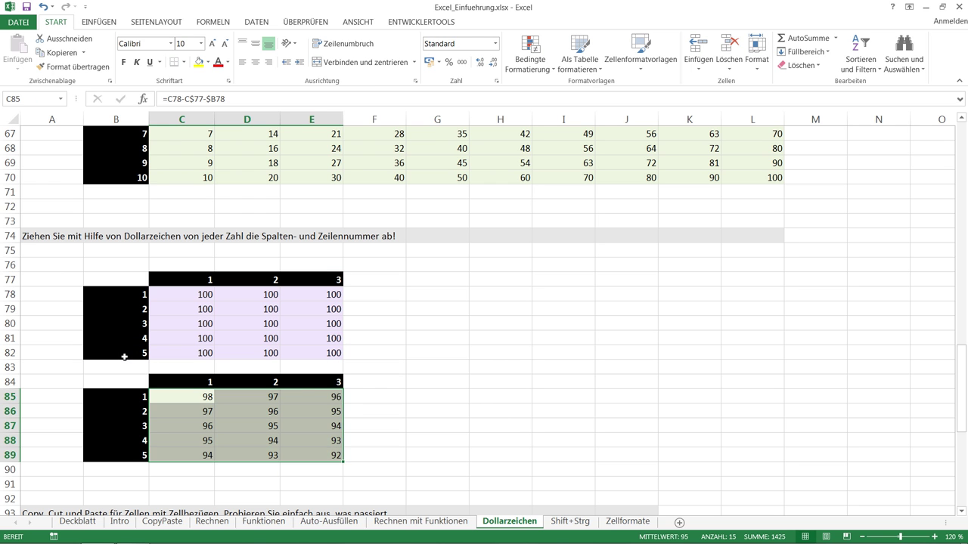
key(Down)
key(Down)
key(Down)
key(Down)
key(Down)
key(Down)
key(Down)
key(Down)
key(Down)
key(Down)
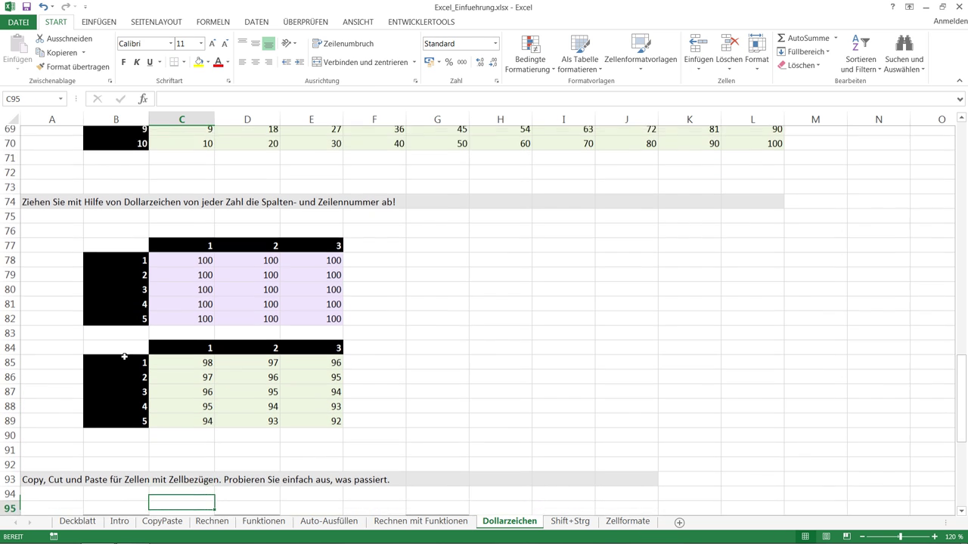
key(Down)
key(Down)
key(Down)
key(Down)
key(Down)
key(Down)
key(Down)
key(Down)
key(Down)
key(Down)
key(Down)
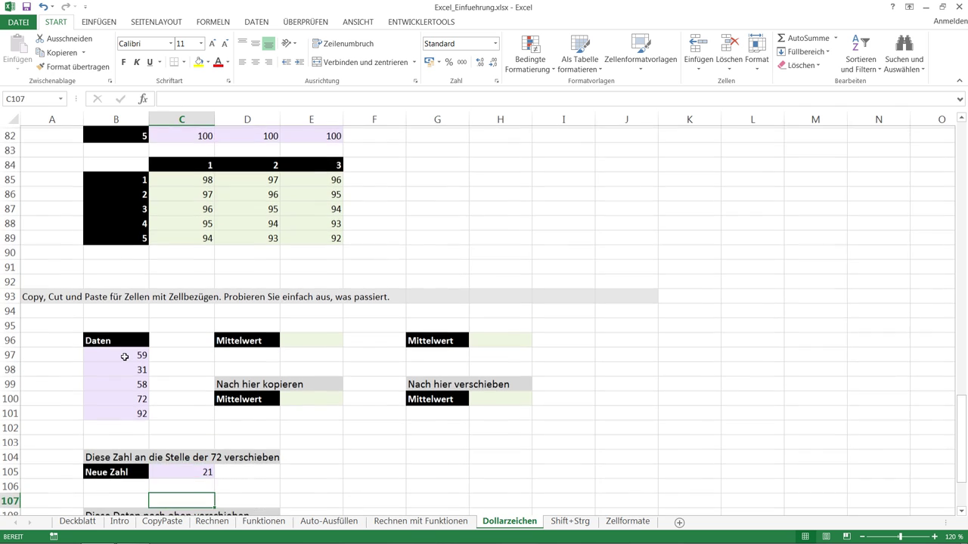
key(Down)
key(Down)
key(Down)
key(Down)
key(Down)
key(Down)
key(Down)
key(Down)
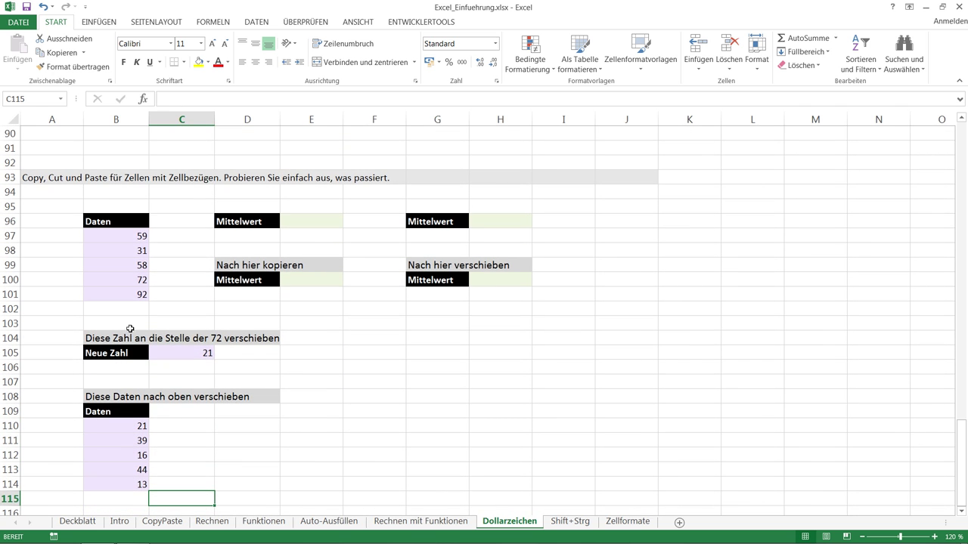
- Enter =Mittelwert(B97:B101) in E96 to average the Daten values, giving 62,4
click(304, 226)
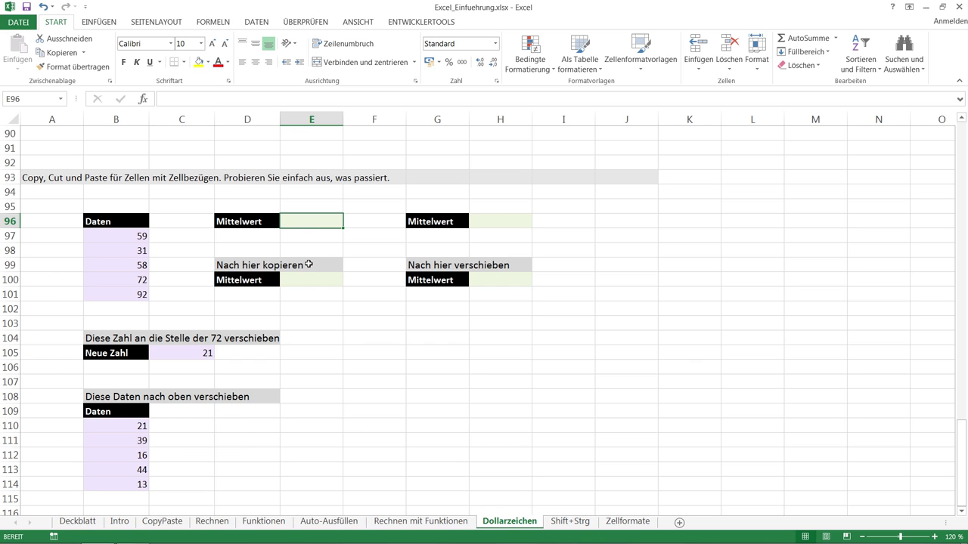
text(=M)
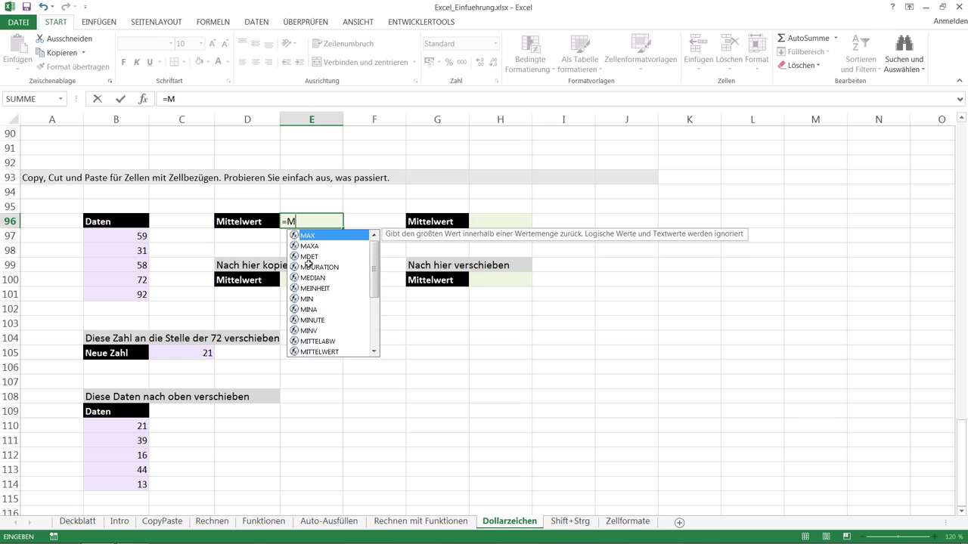
text(ittelwert()
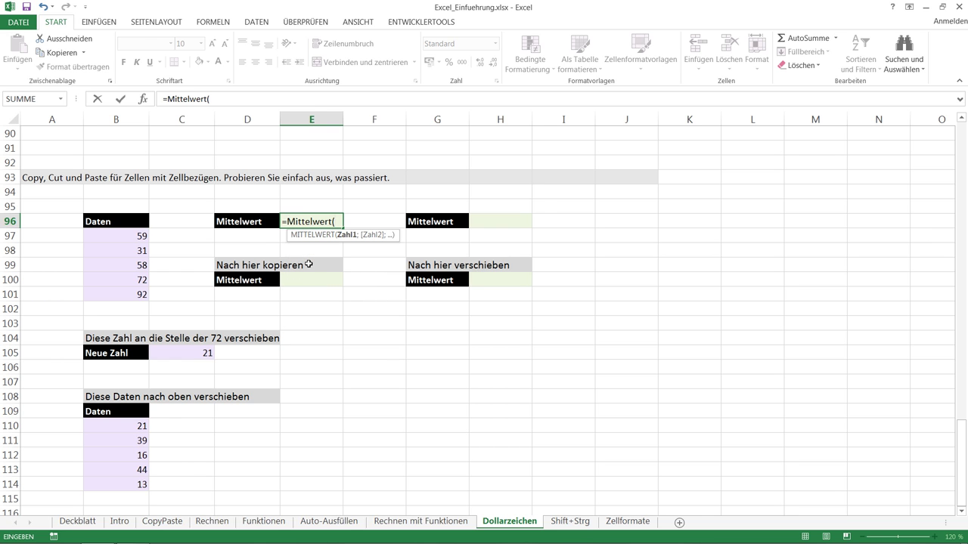
drag(143, 236, 136, 295)
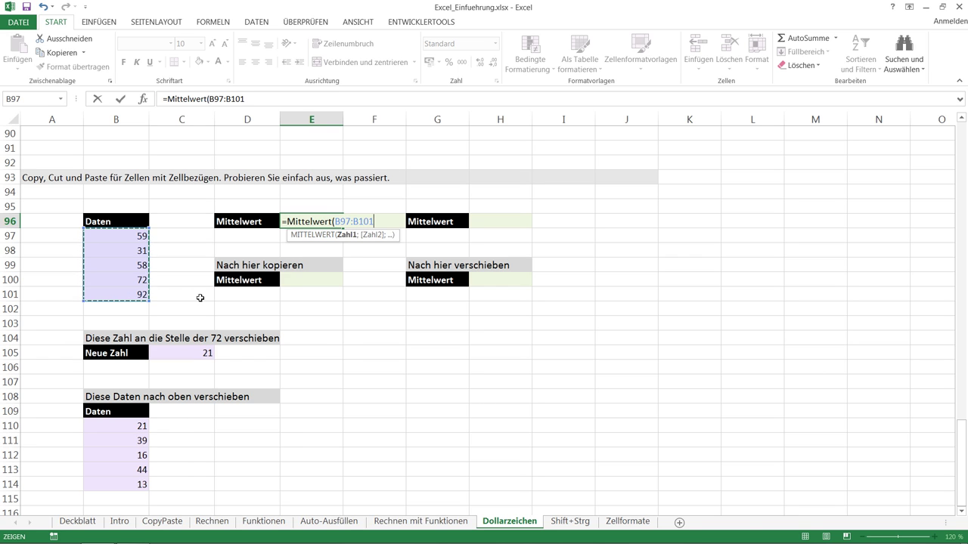
text())
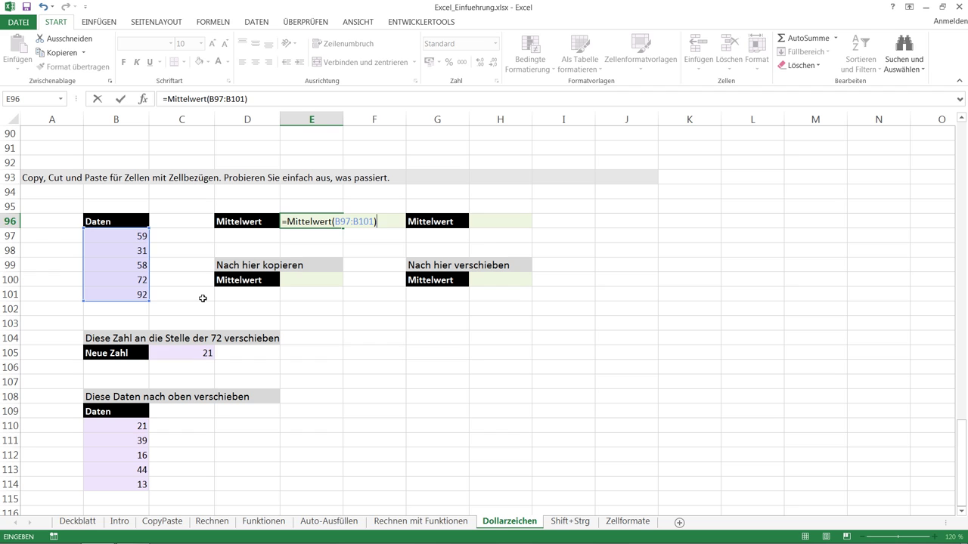
key(Return)
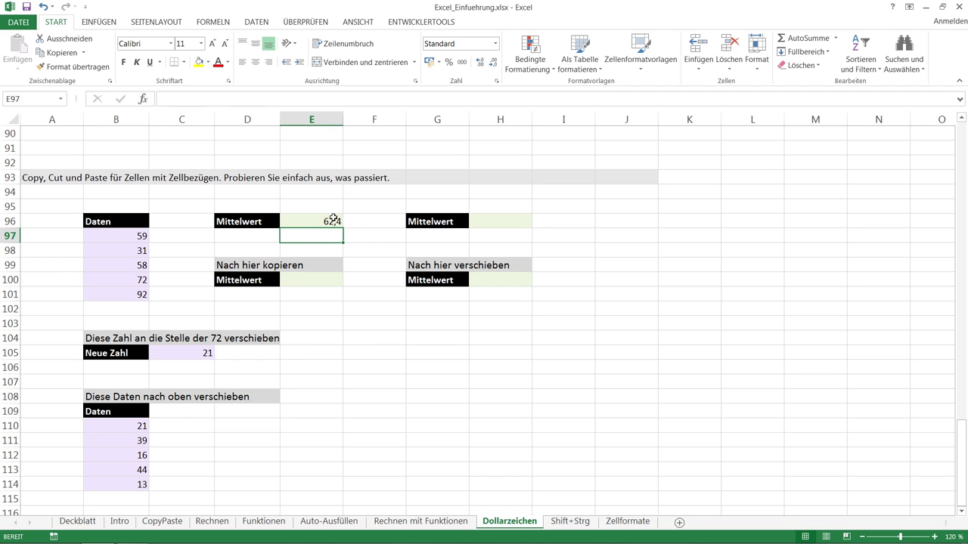
click(333, 219)
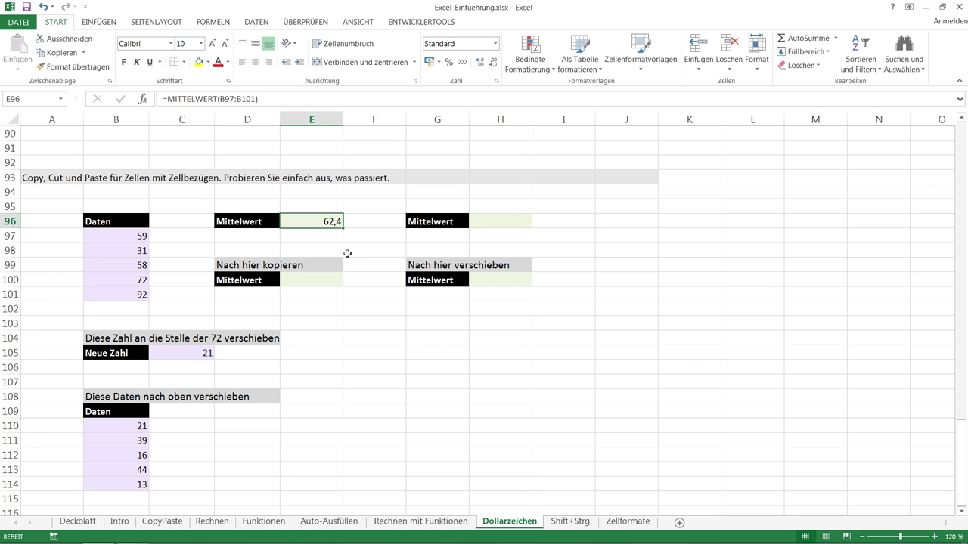
- Copy the E96 average into E100, where its range shifts to B101:B105 and shows 92
key(ctrl+c)
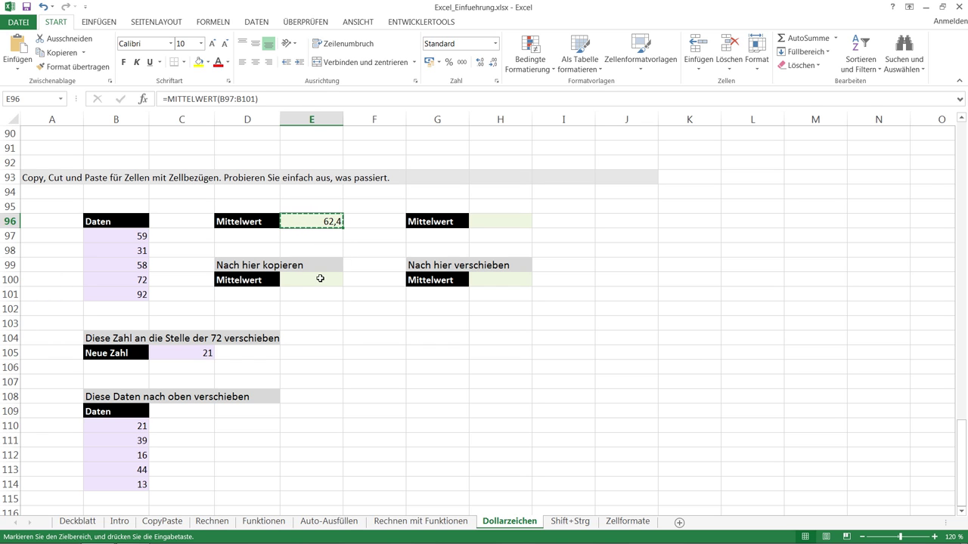
click(319, 279)
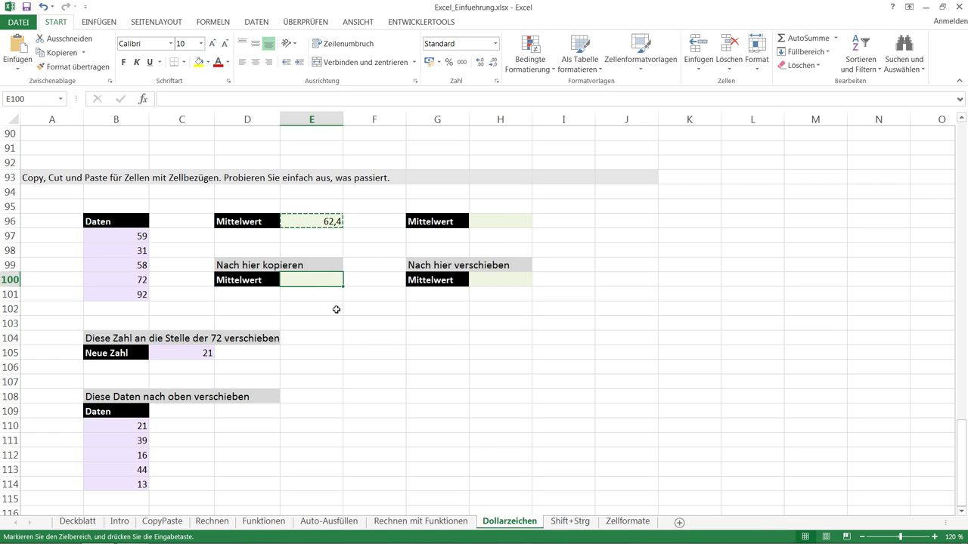
key(ctrl+v)
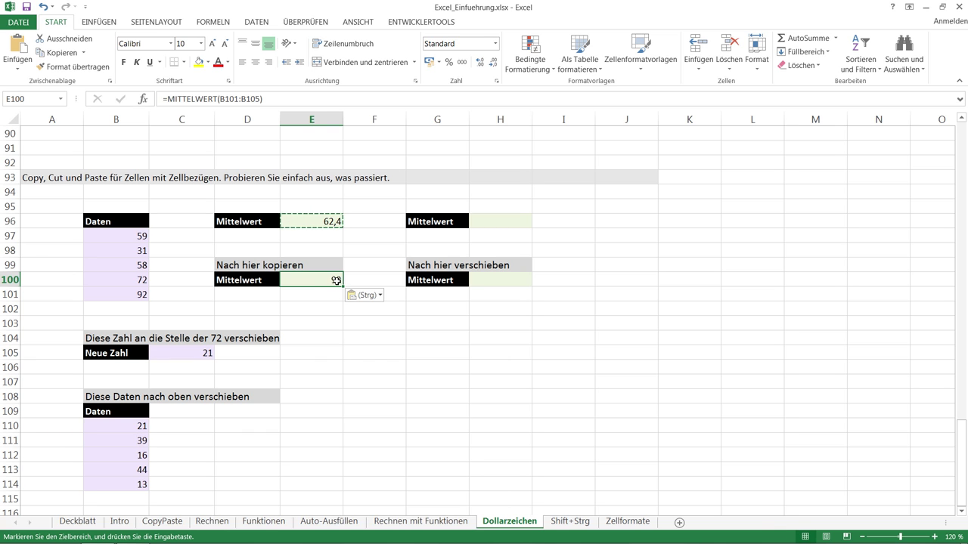
double_click(337, 280)
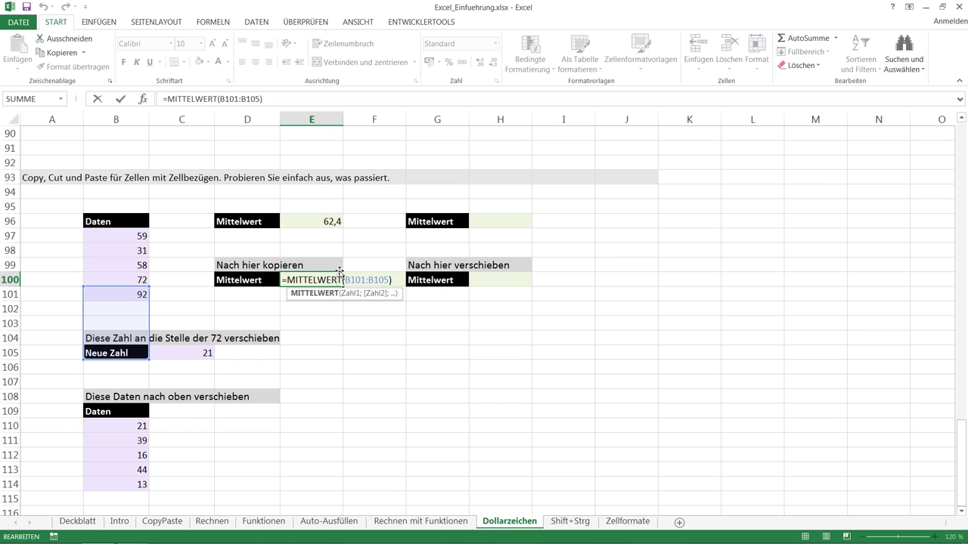
key(Return)
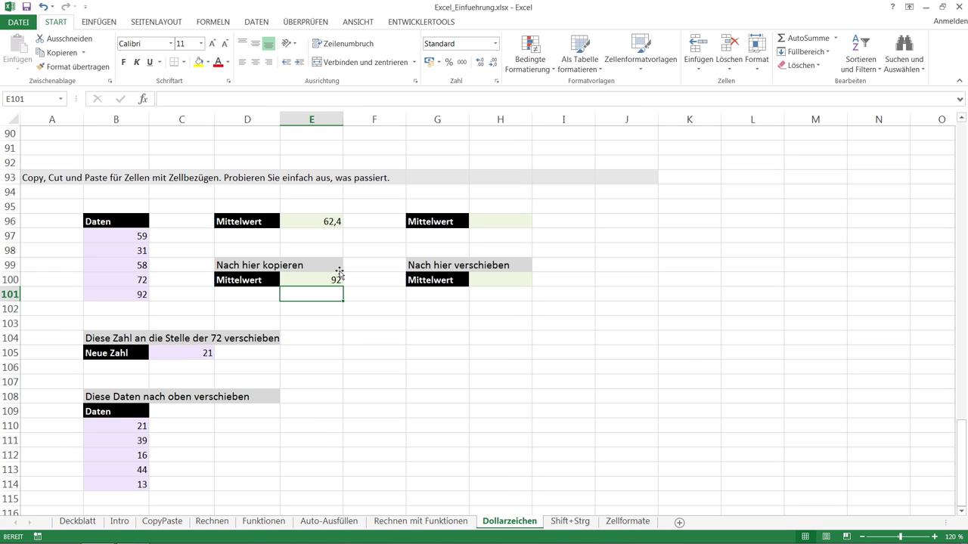
- Change the E96 average's range to $B$97:$B$101, keeping the result 62,4
click(327, 220)
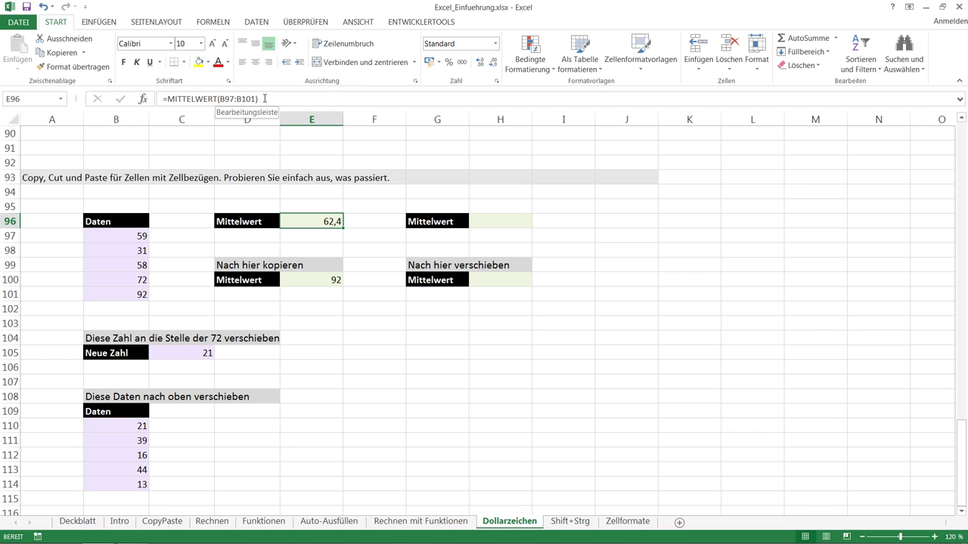
double_click(334, 222)
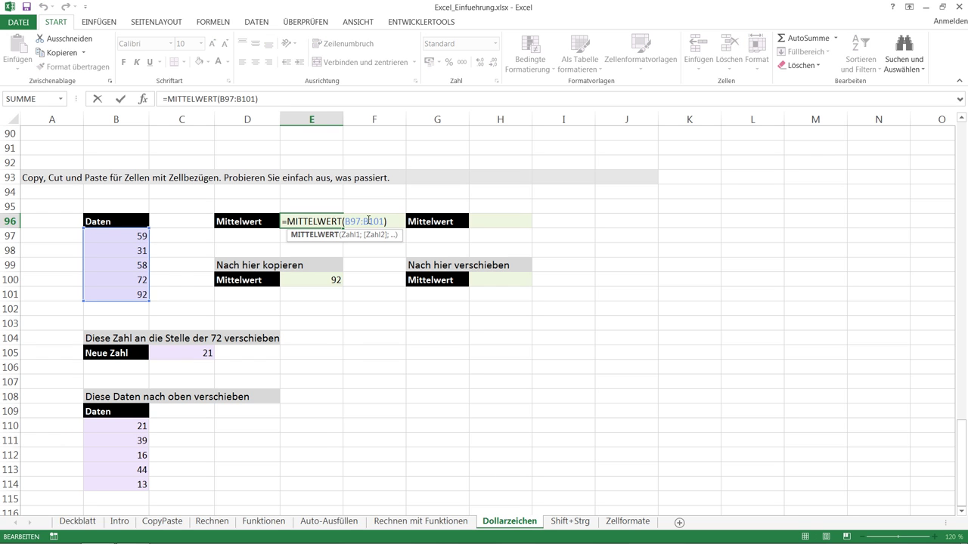
drag(383, 219, 343, 226)
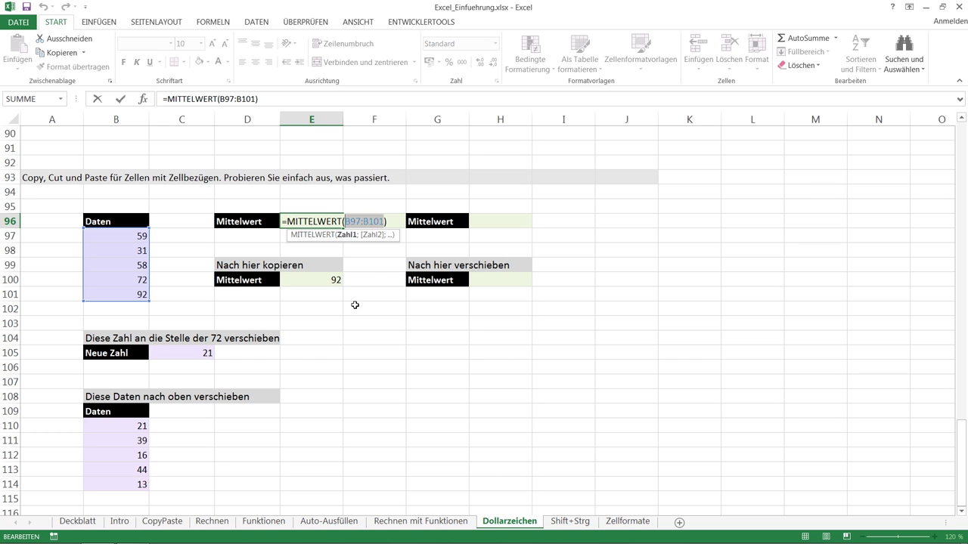
key(F4)
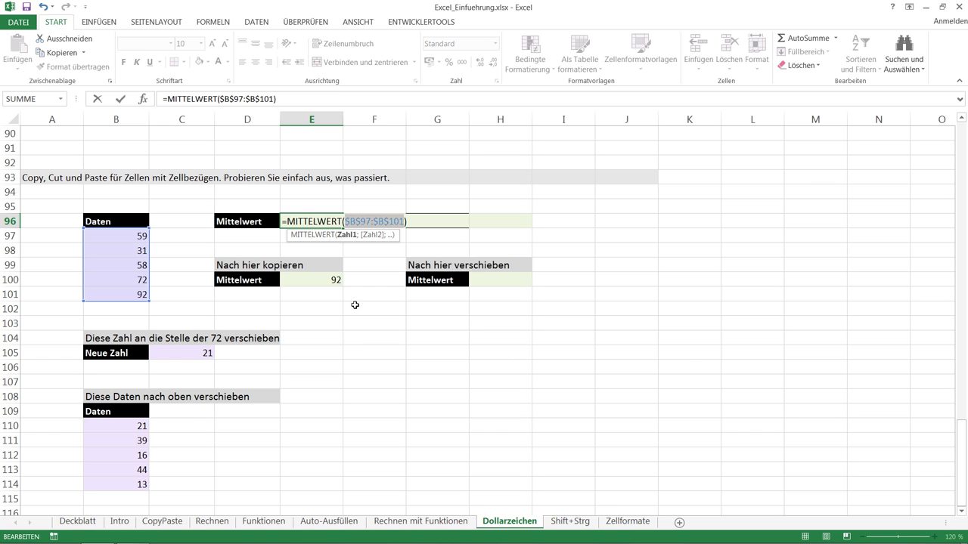
key(F4)
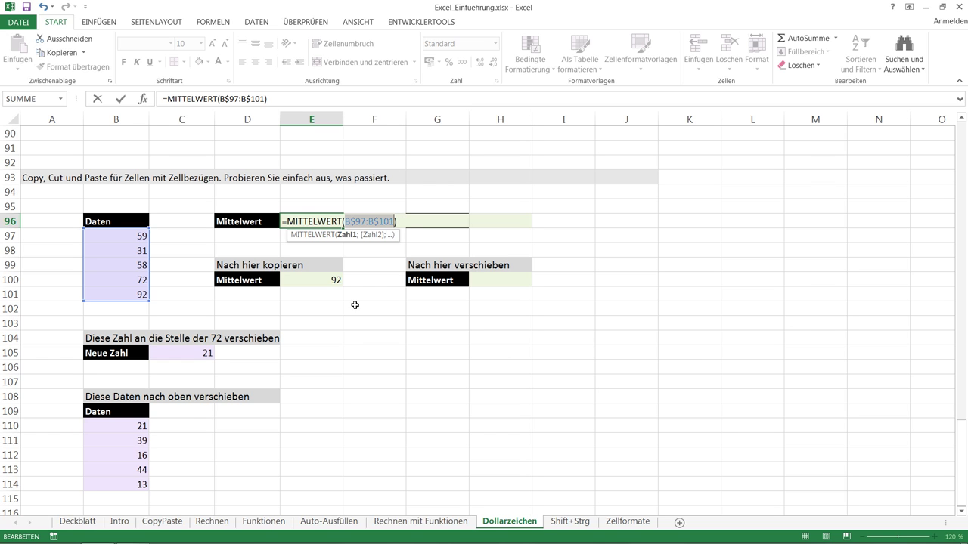
key(F4)
key(F4)
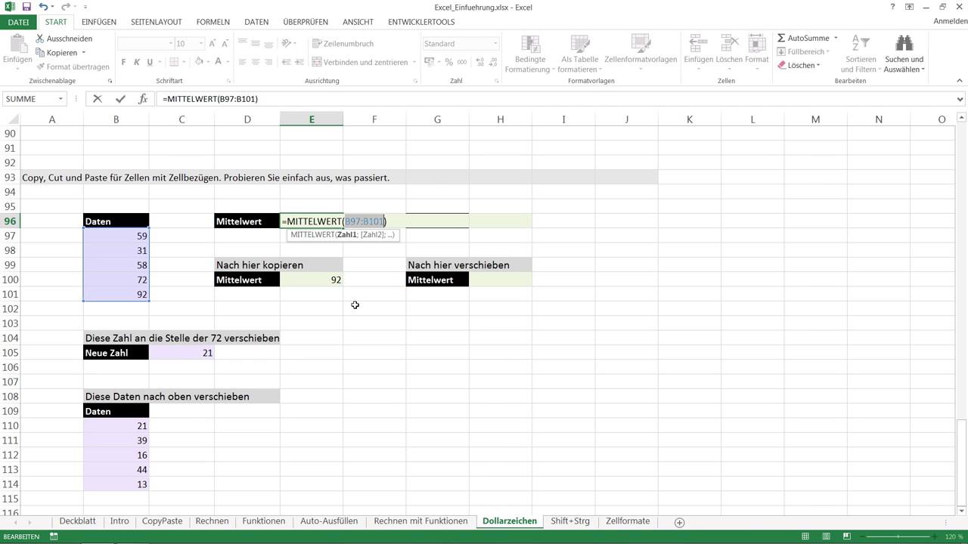
key(F4)
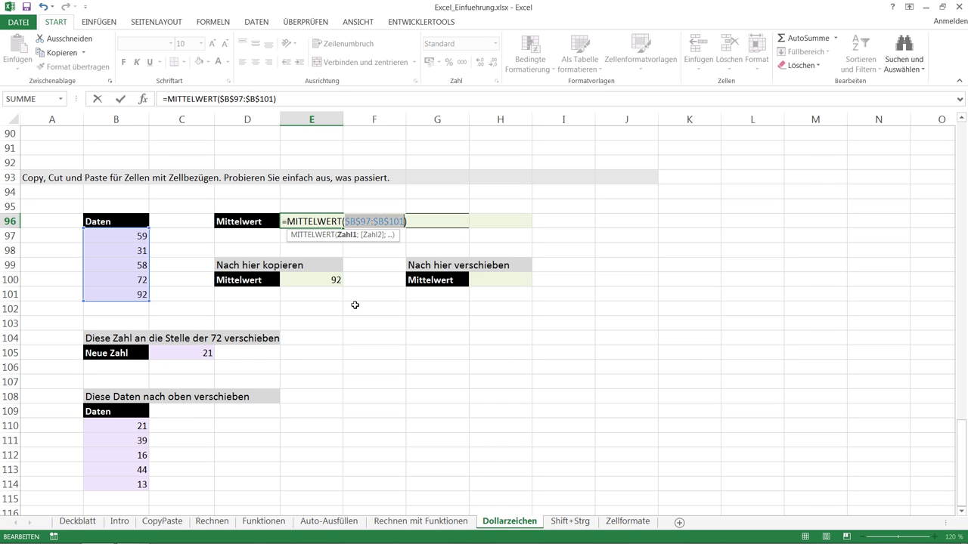
key(Return)
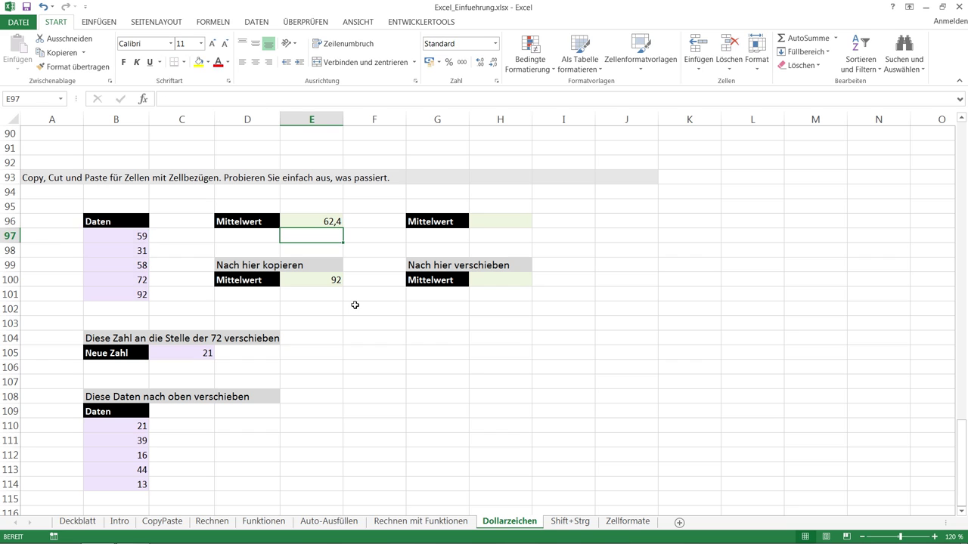
- Copy E96 into E100, which now keeps $B$97:$B$101 and shows 62,4
click(333, 224)
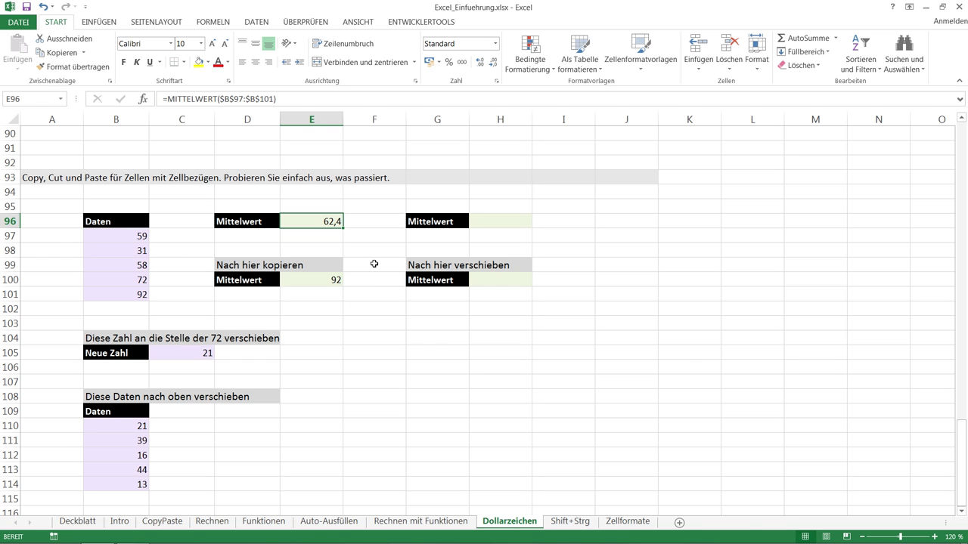
key(ctrl+c)
click(333, 280)
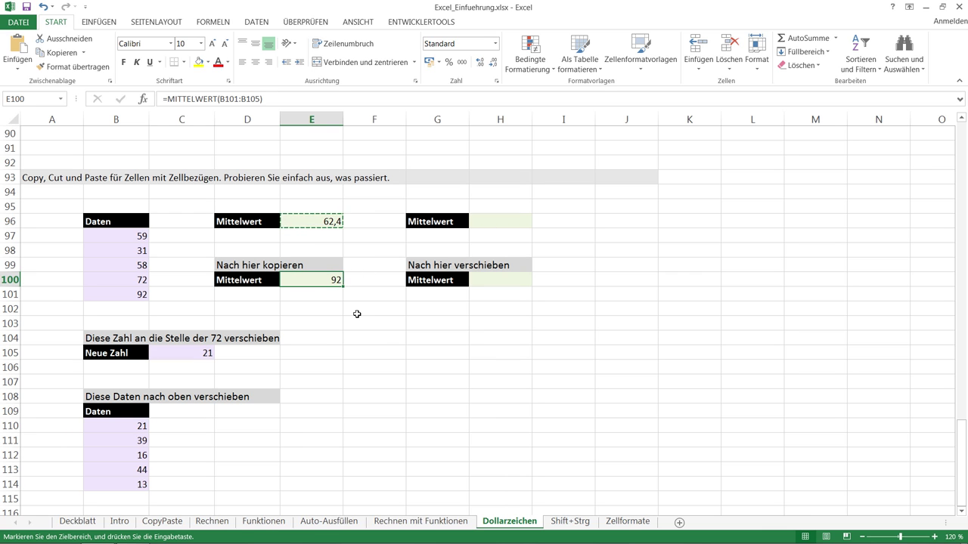
key(ctrl+v)
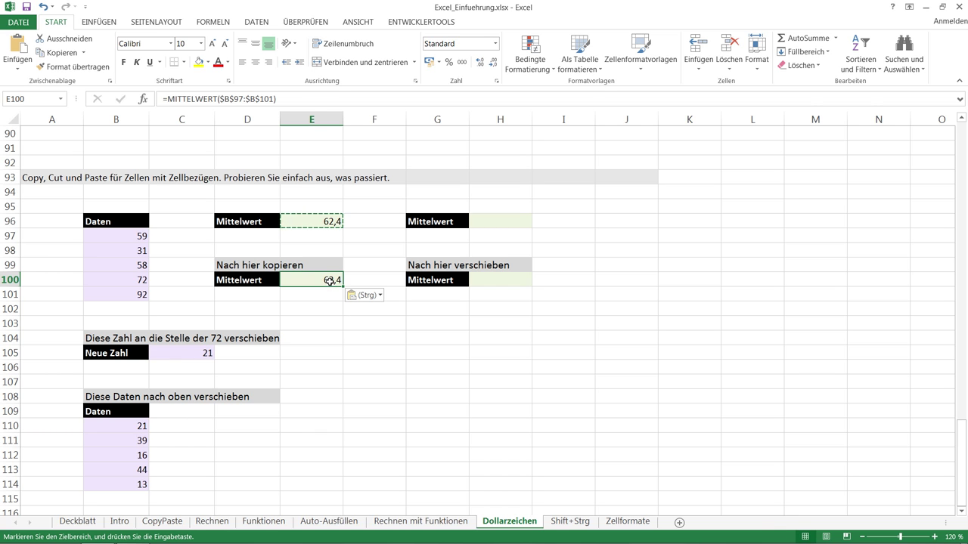
click(496, 220)
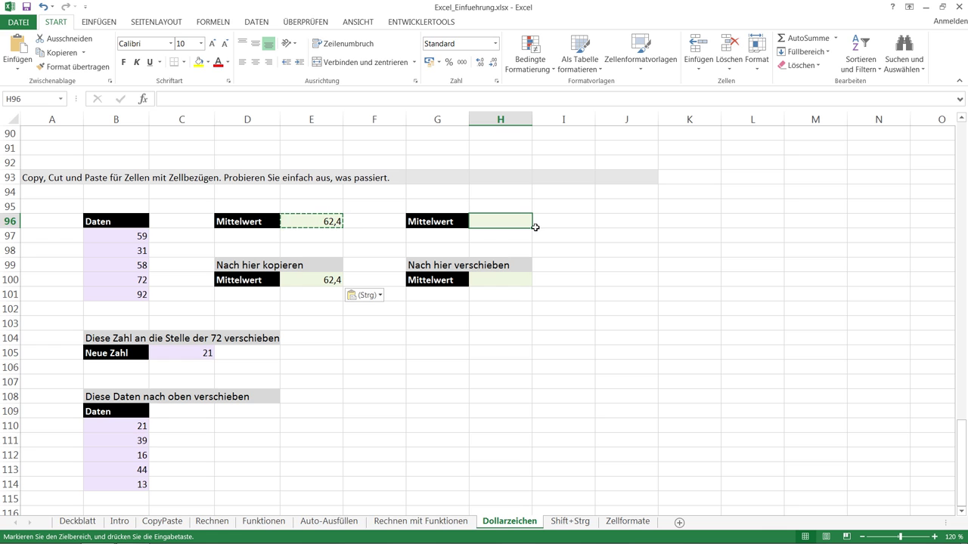
- Create =MITTELWERT(B97:B101) in H96 beside the second Mittelwert label
key(Escape)
text(=)
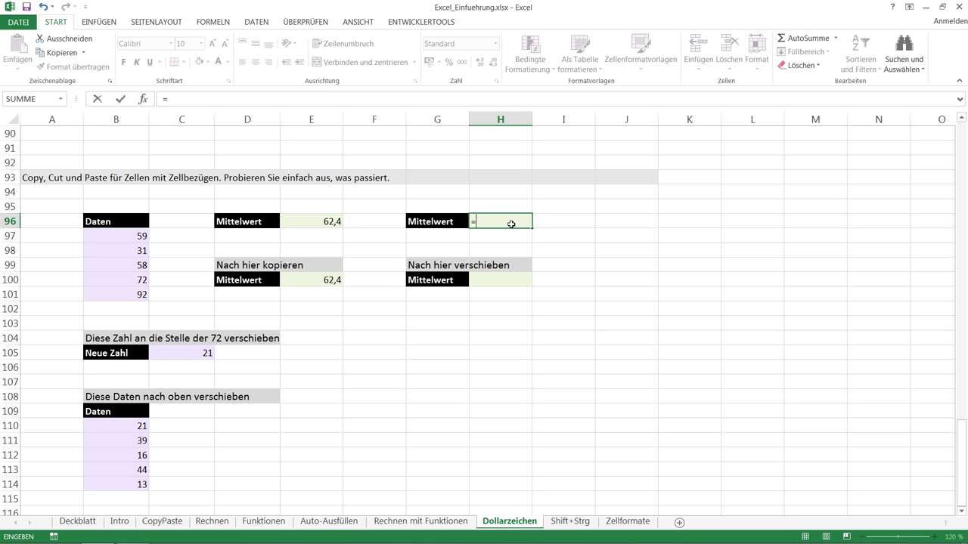
text(mittelwert()
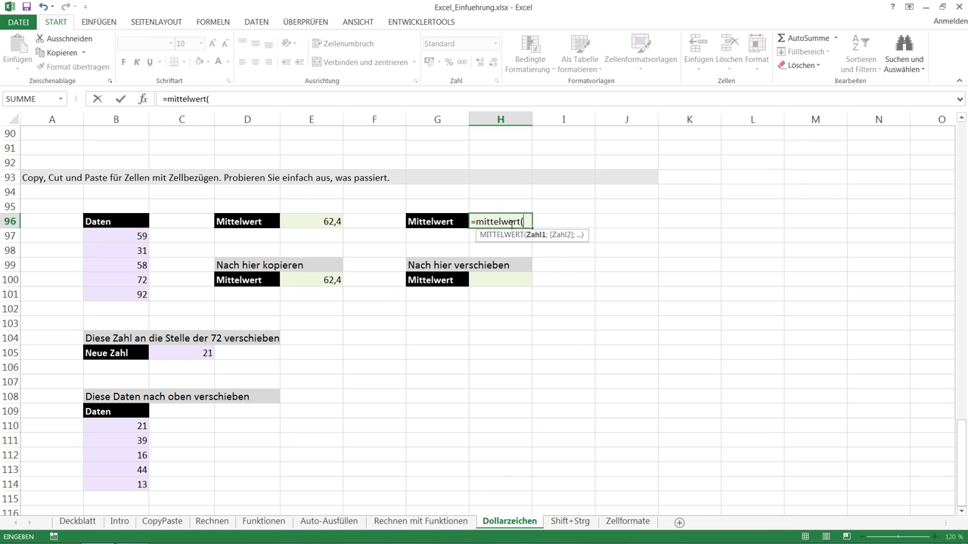
drag(136, 235, 138, 297)
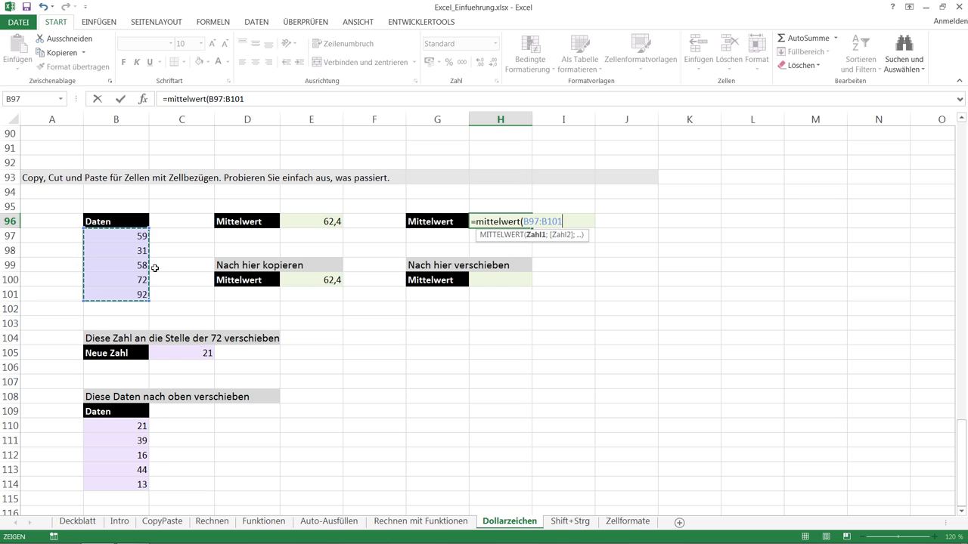
key(Return)
key(Up)
key(F2)
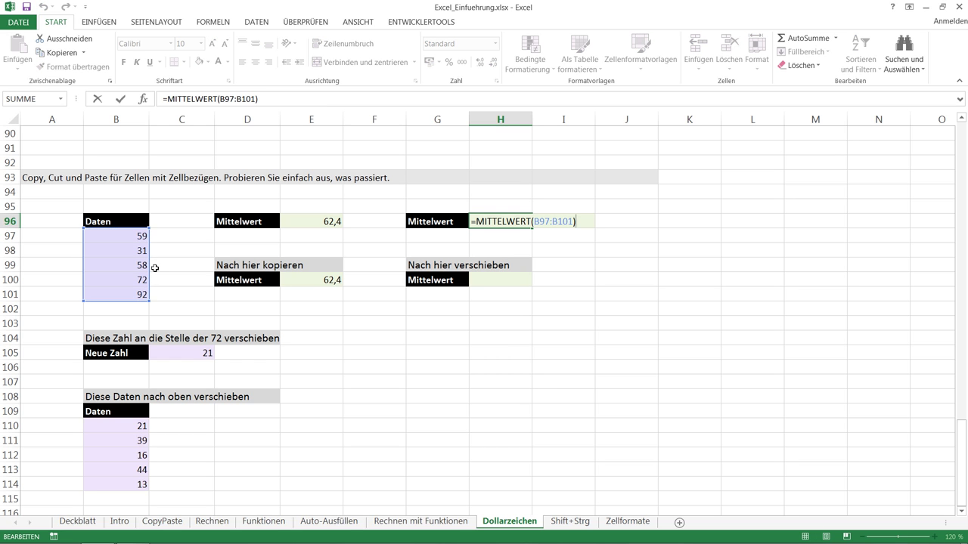
key(Return)
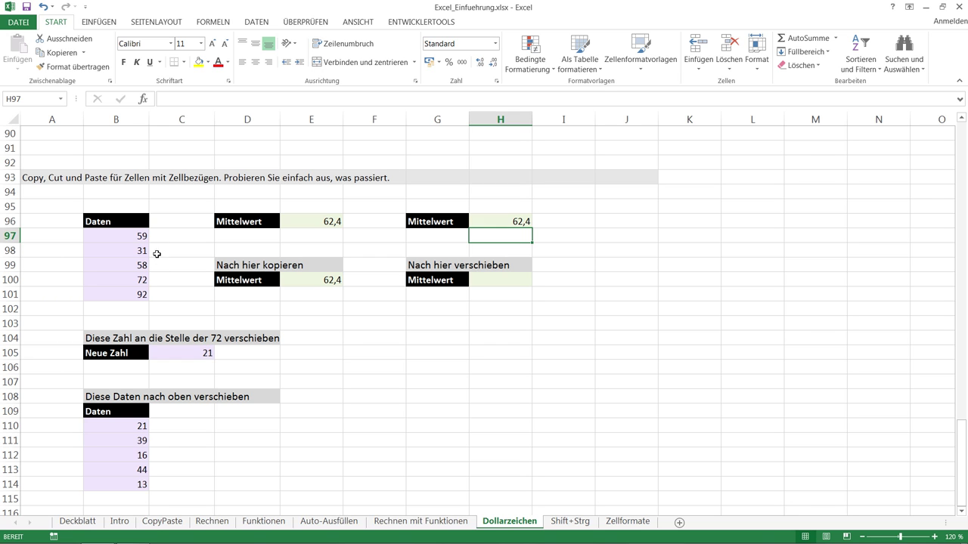
- Move the H96 average to H100 under Nach hier verschieben, still showing 62,4
click(520, 221)
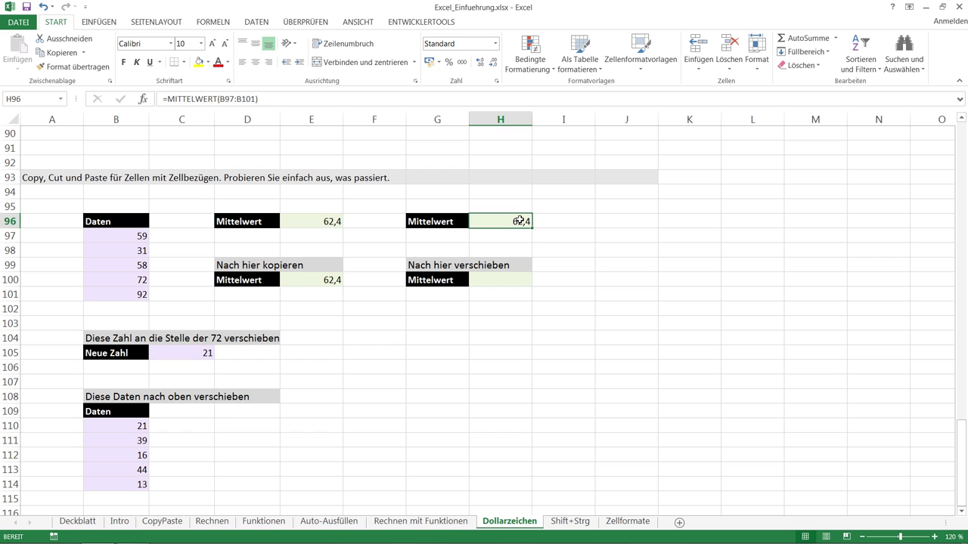
key(ctrl+x)
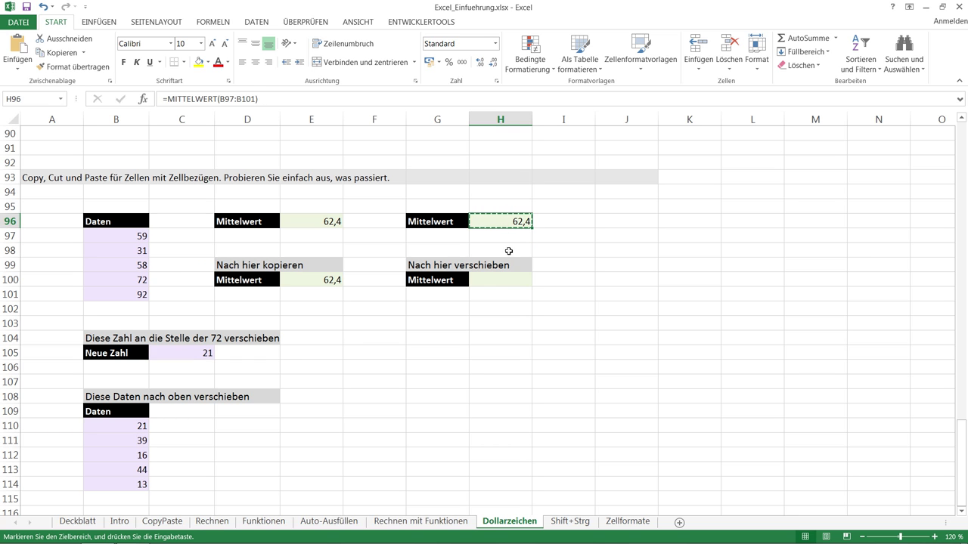
click(496, 279)
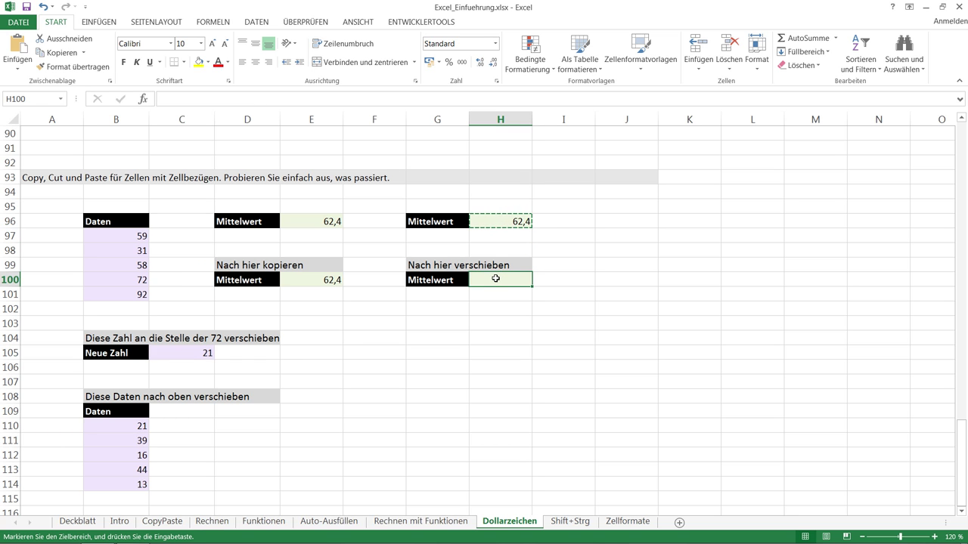
key(ctrl+v)
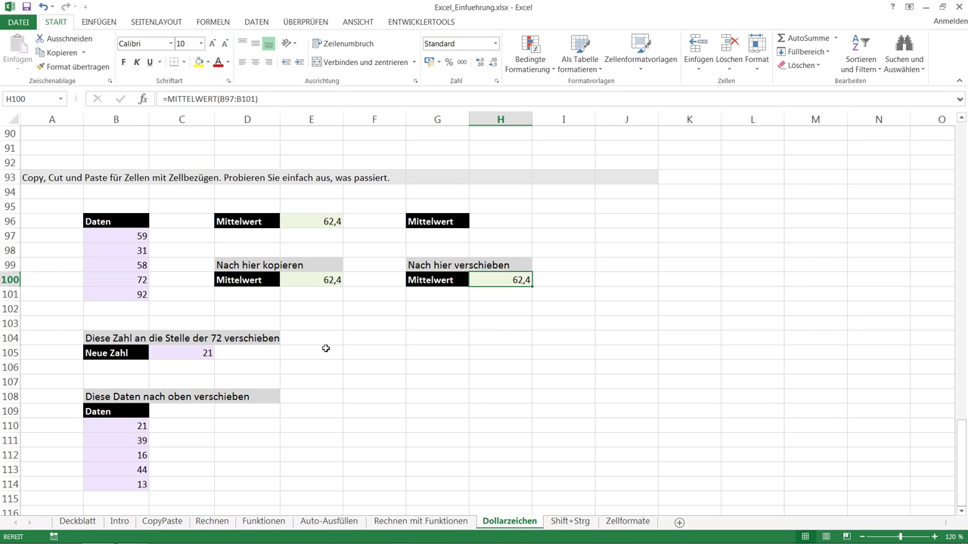
click(204, 353)
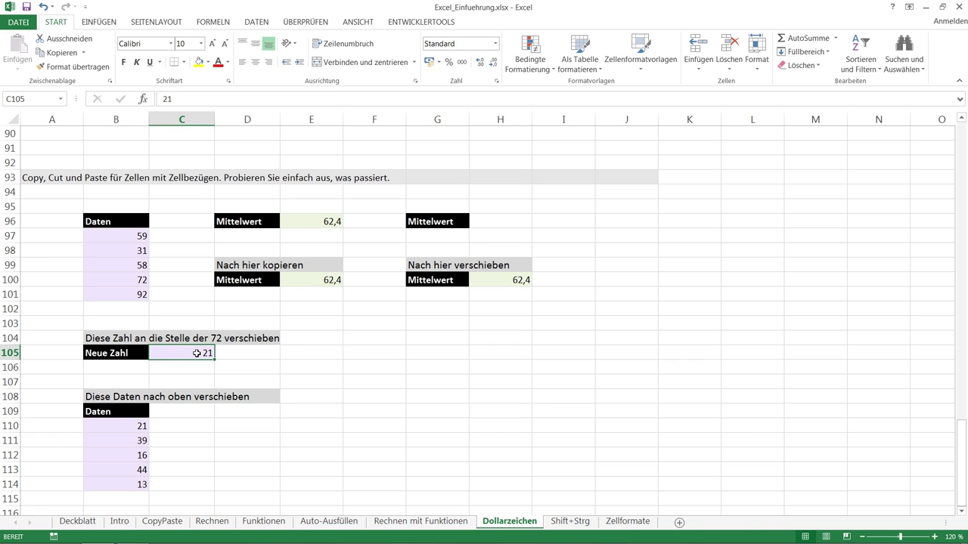
- Cut the 21 and paste it over the 72 in B100, so each Mittelwert shows 52,2
key(ctrl+x)
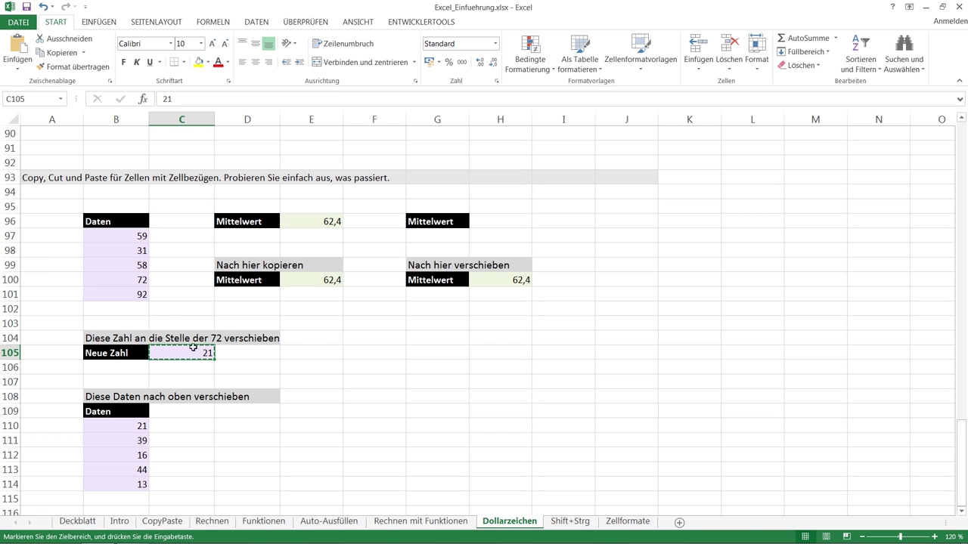
click(143, 280)
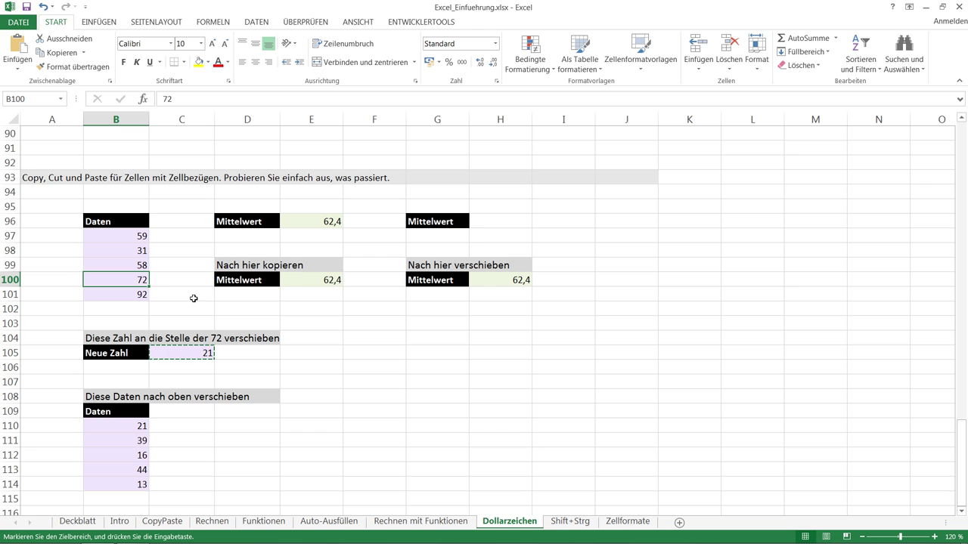
key(ctrl+v)
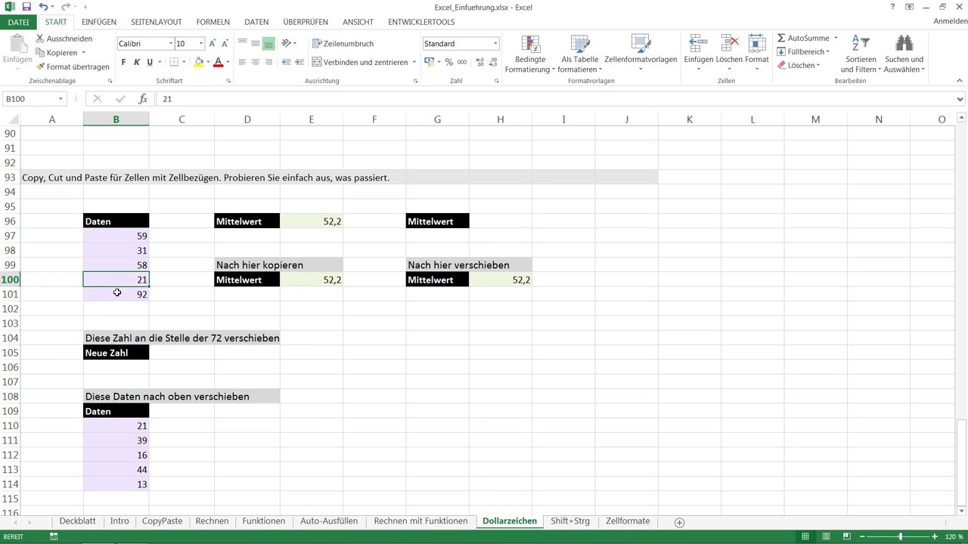
- Move values 21, 39, 16, 44, 13 from B110:B114 to B97:B101 and inspect E96's #BEZUG! formula
drag(123, 423, 129, 481)
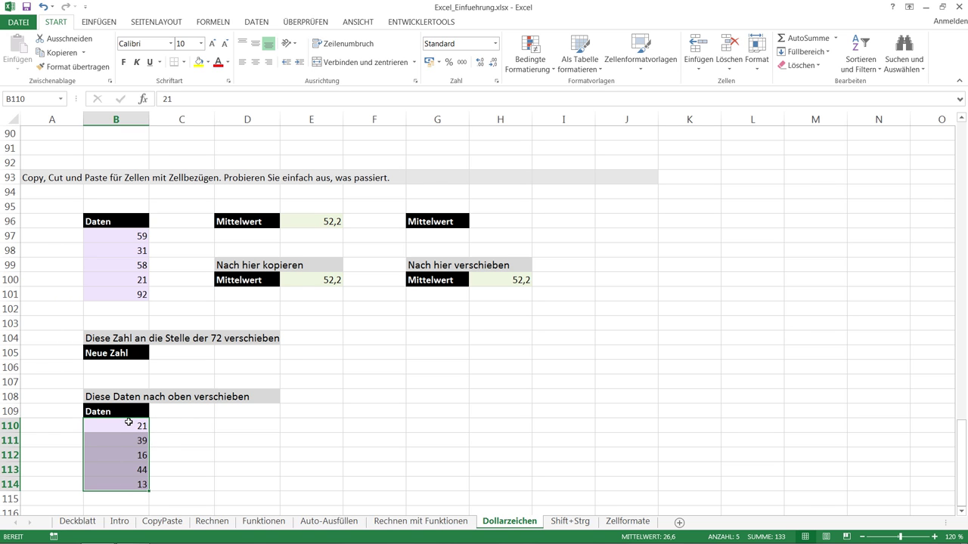
key(ctrl+x)
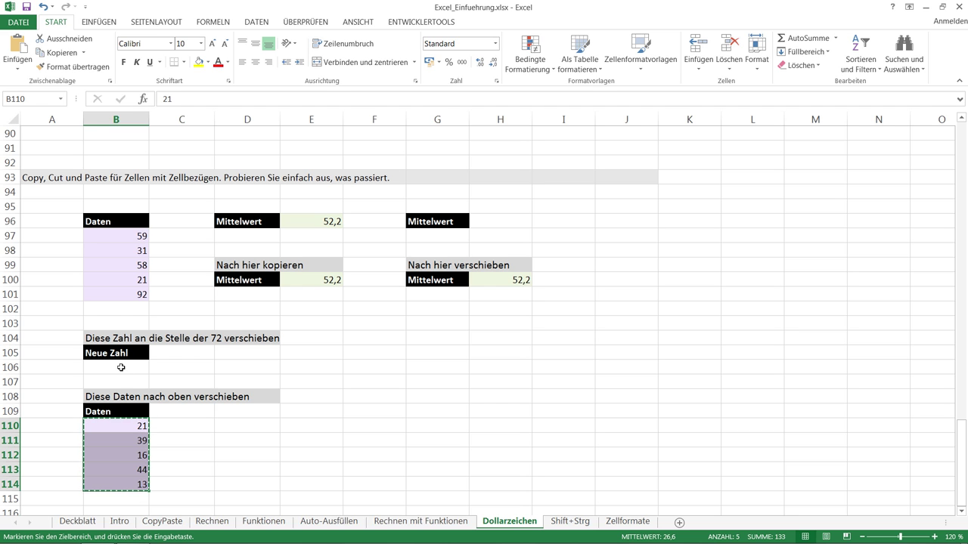
click(113, 238)
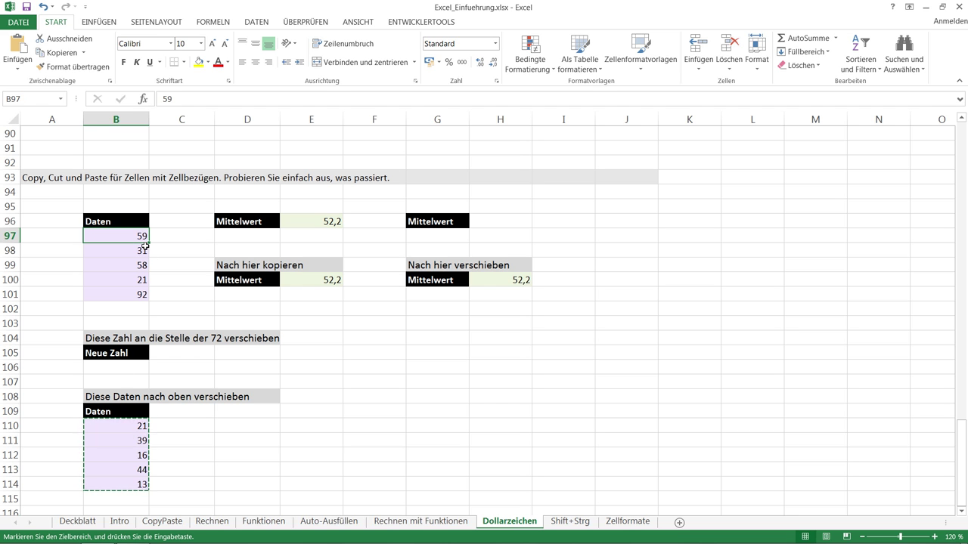
key(ctrl+v)
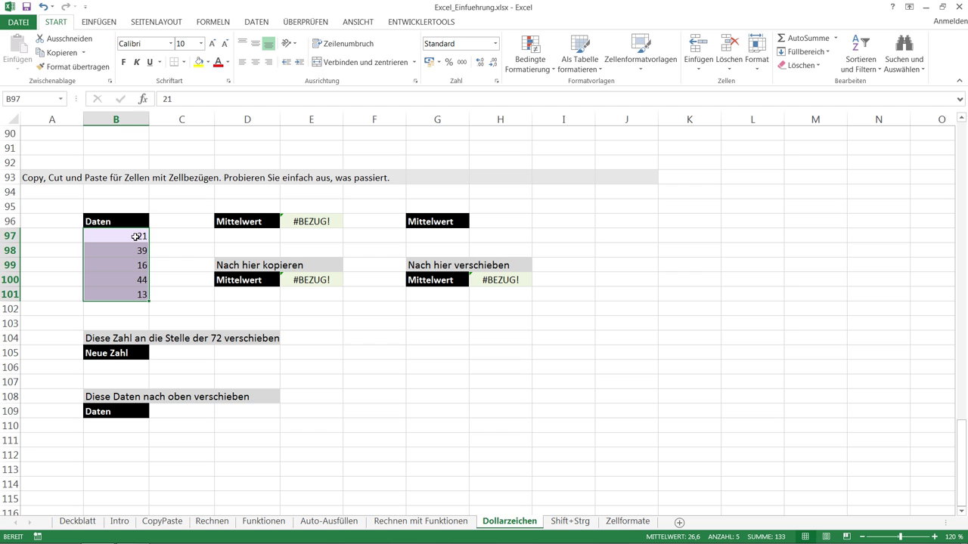
click(318, 220)
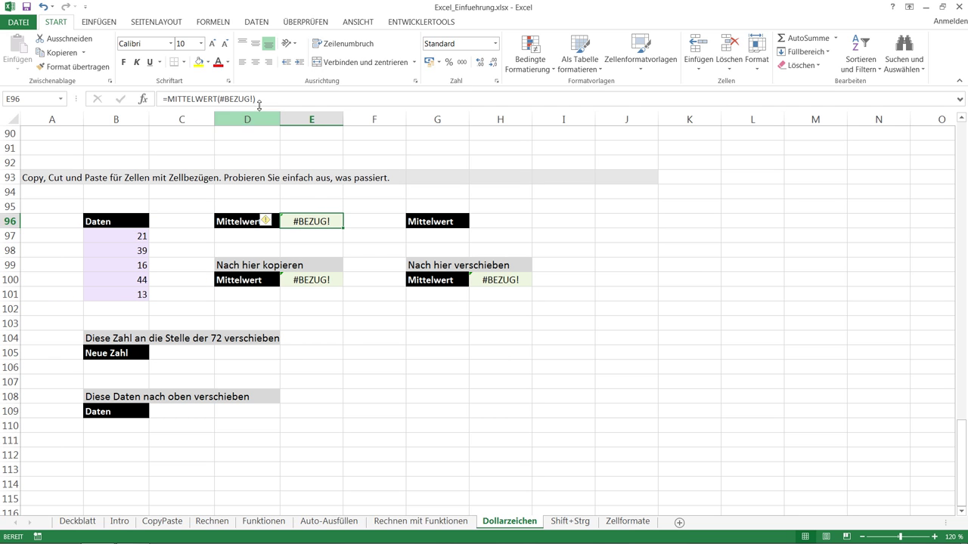